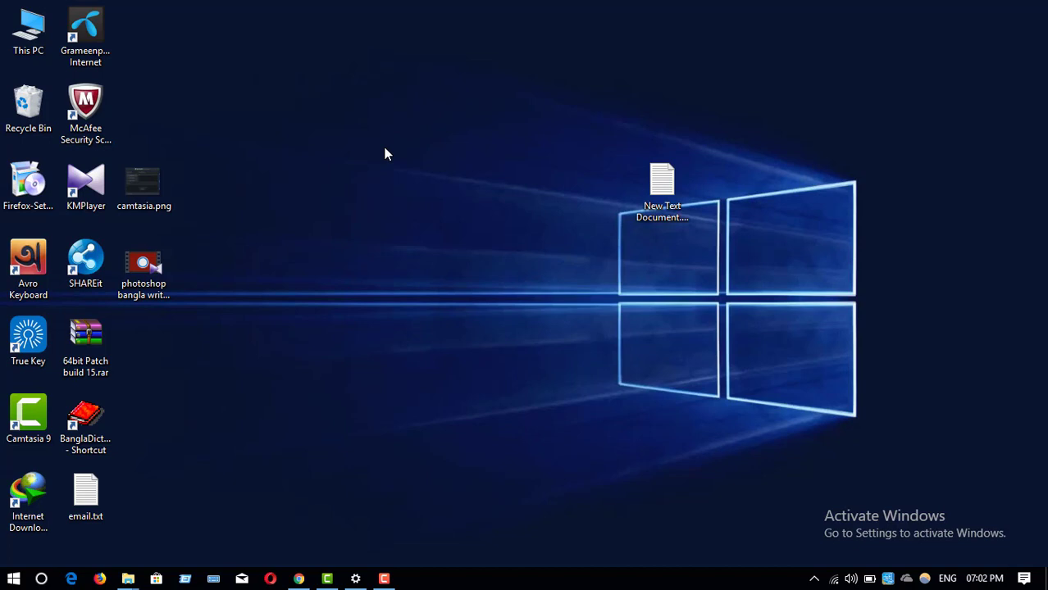
View the camtasia.png image from the desktop and close it.
double_click(162, 190)
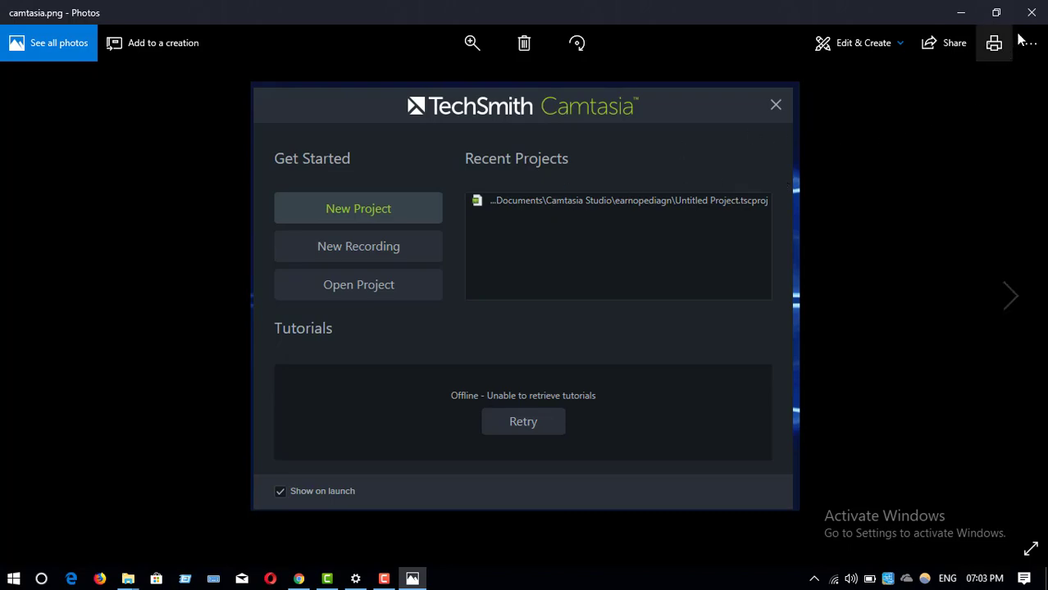
left_click(1032, 12)
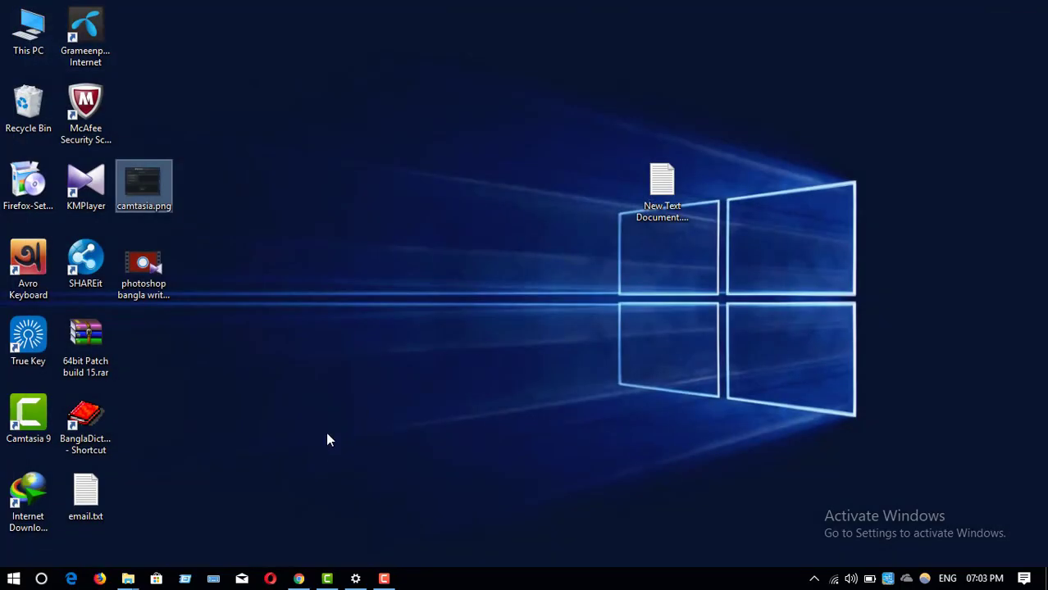
Switch to Camtasia, bring up its screen recorder, minimize the recorder and return to the editor.
left_click(327, 579)
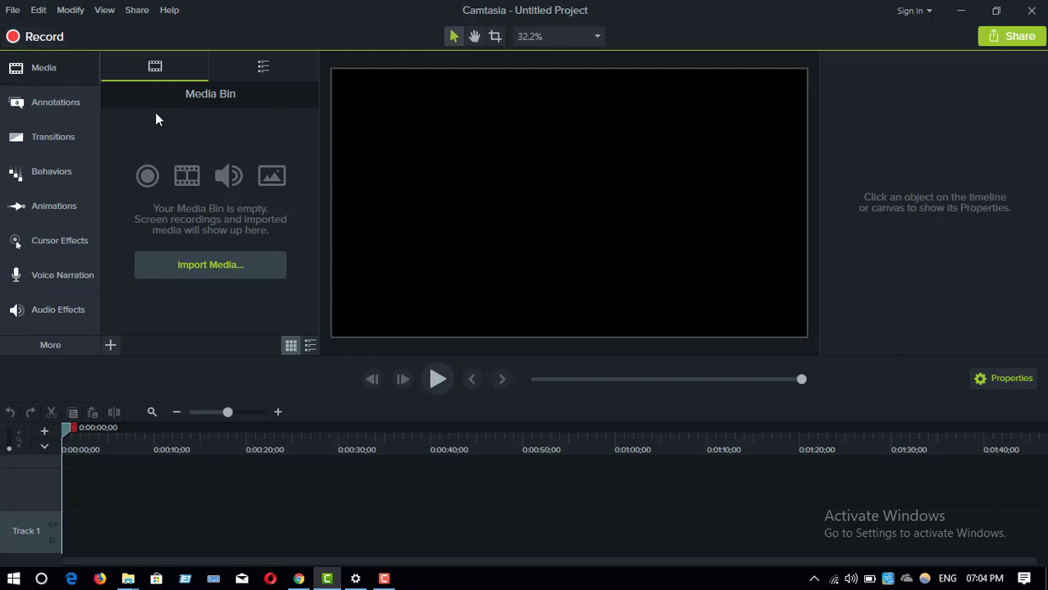
left_click(45, 38)
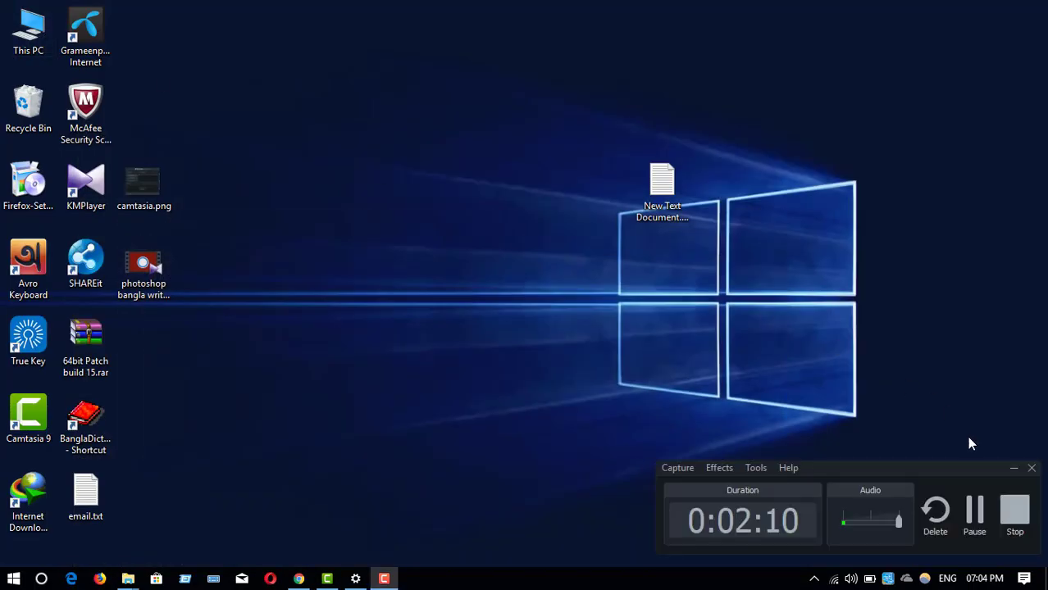
left_click(1013, 468)
left_click(327, 579)
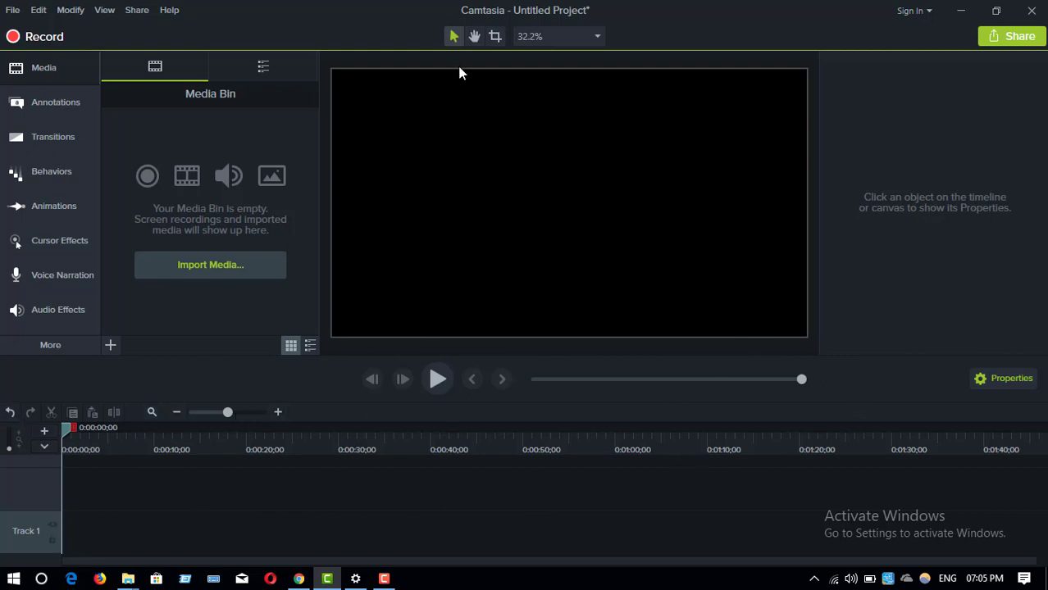
Set the canvas zoom to 25% and return it to Fit.
left_click(556, 37)
left_click(554, 57)
left_click(552, 33)
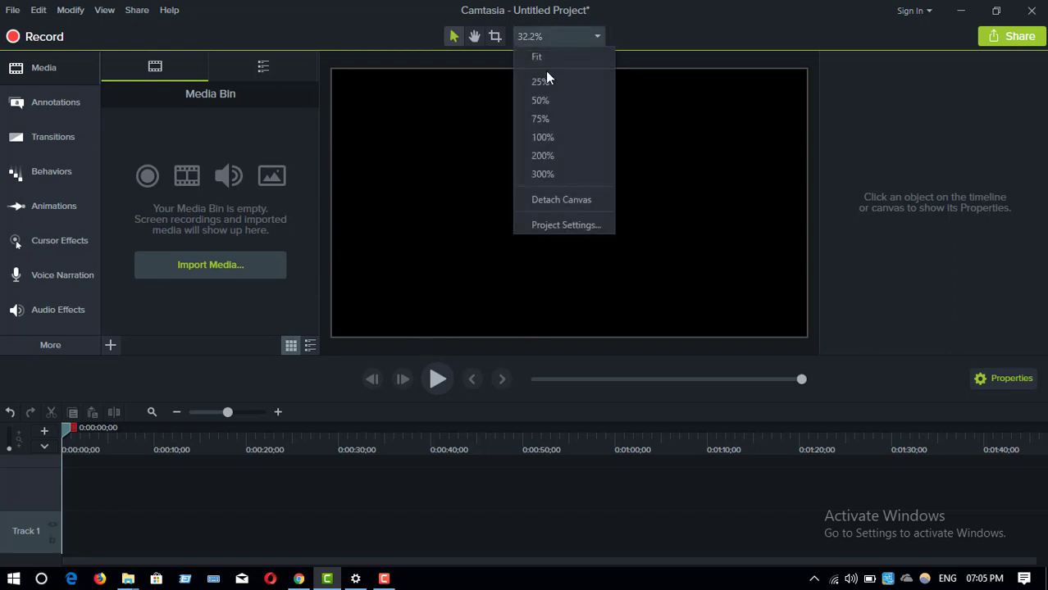
left_click(545, 82)
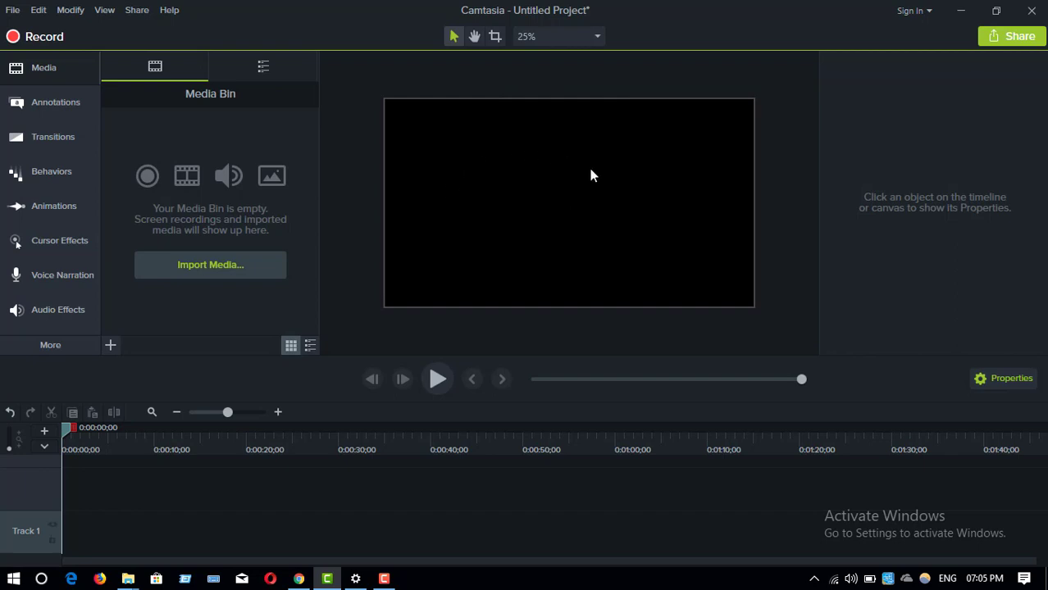
left_click(584, 37)
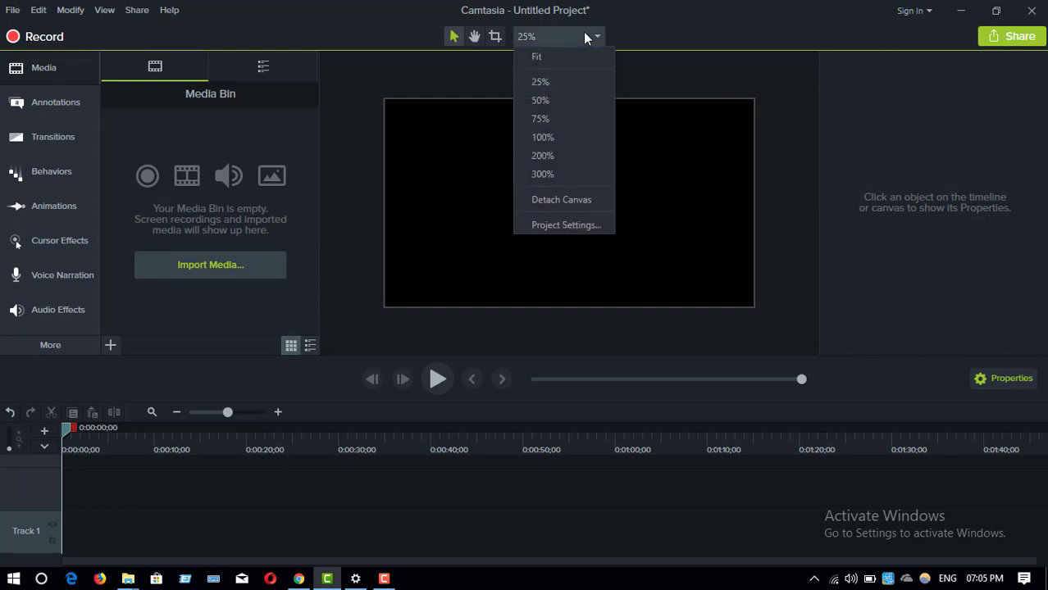
left_click(553, 59)
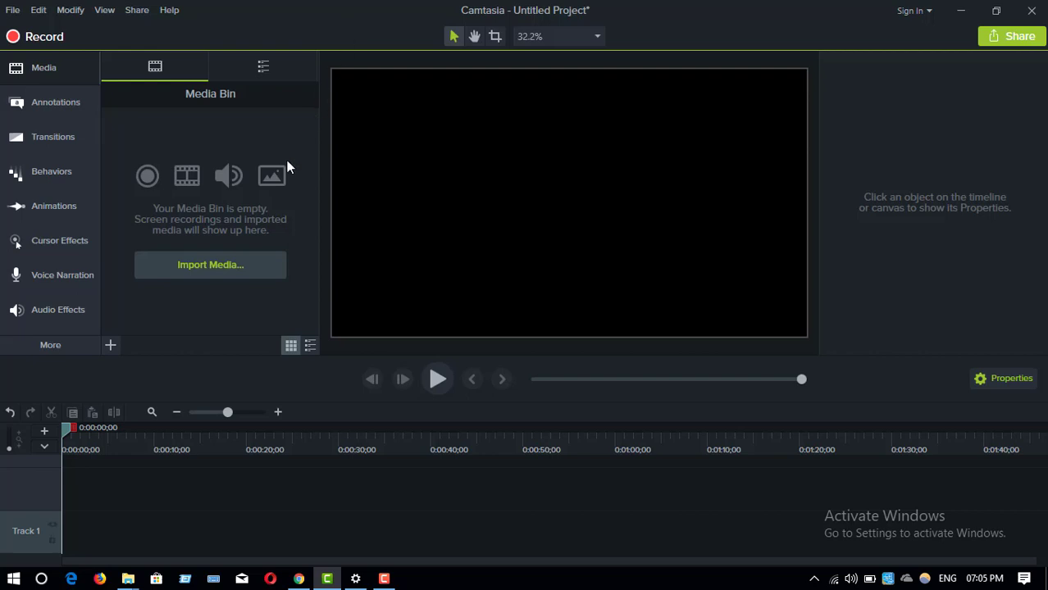
Import the video photoshop bangla writting.mp4 from the Desktop into the Media Bin.
left_click(208, 264)
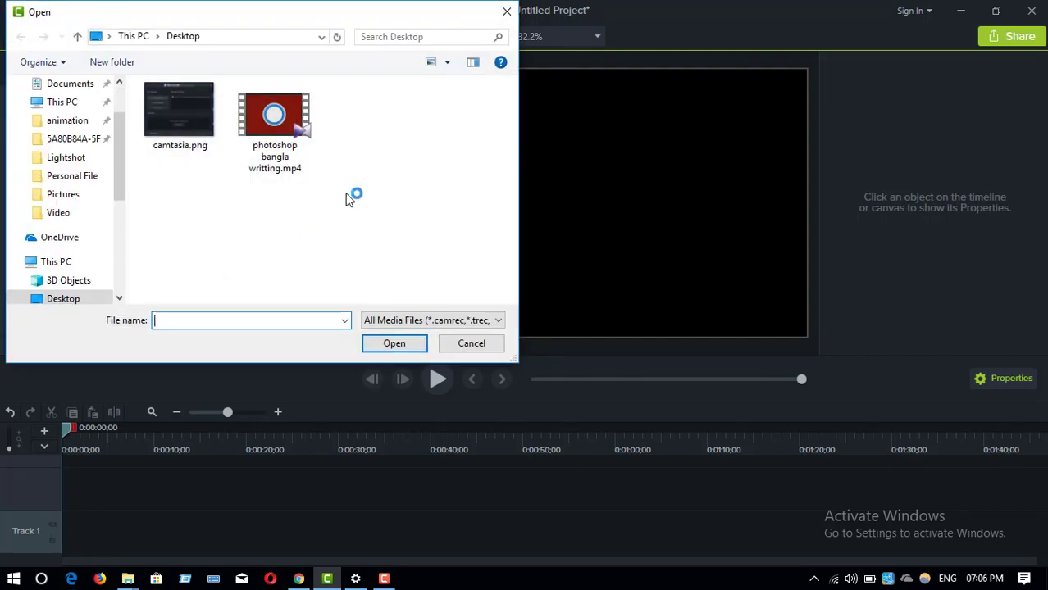
left_click(300, 163)
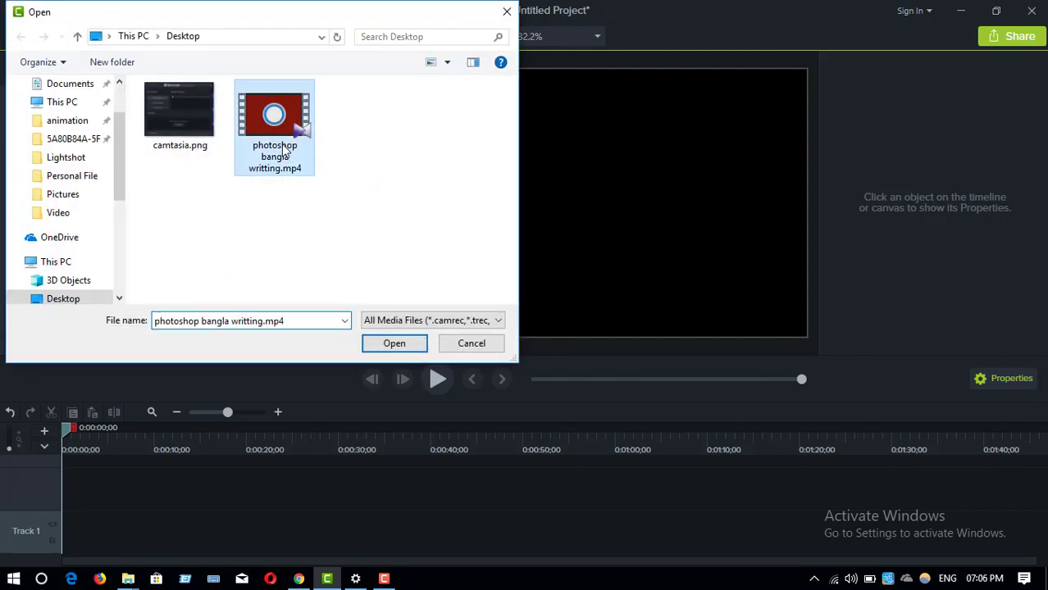
left_click(395, 346)
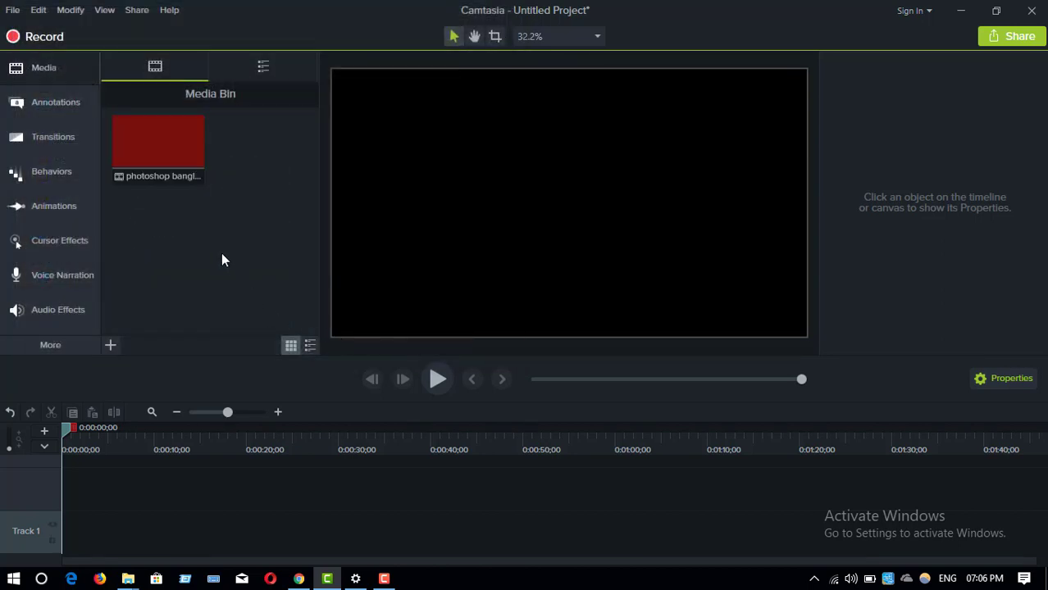
right_click(170, 223)
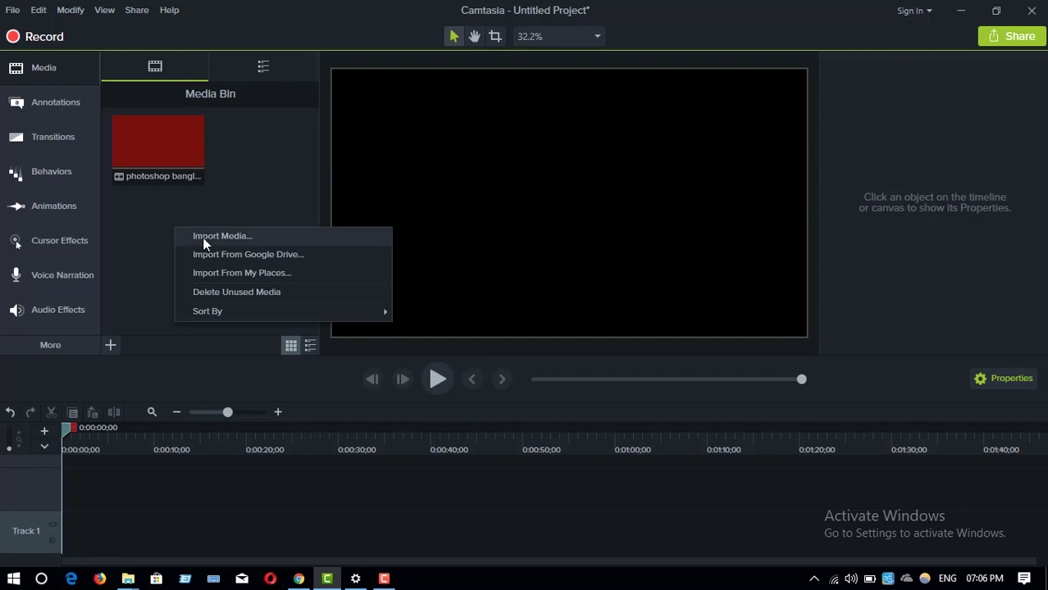
left_click(205, 236)
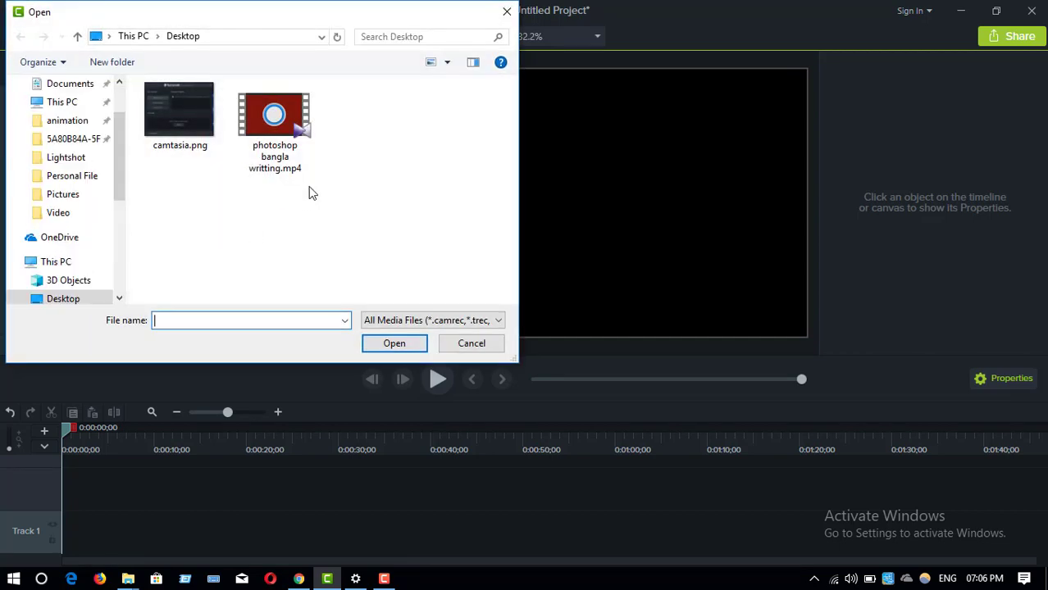
left_click(466, 344)
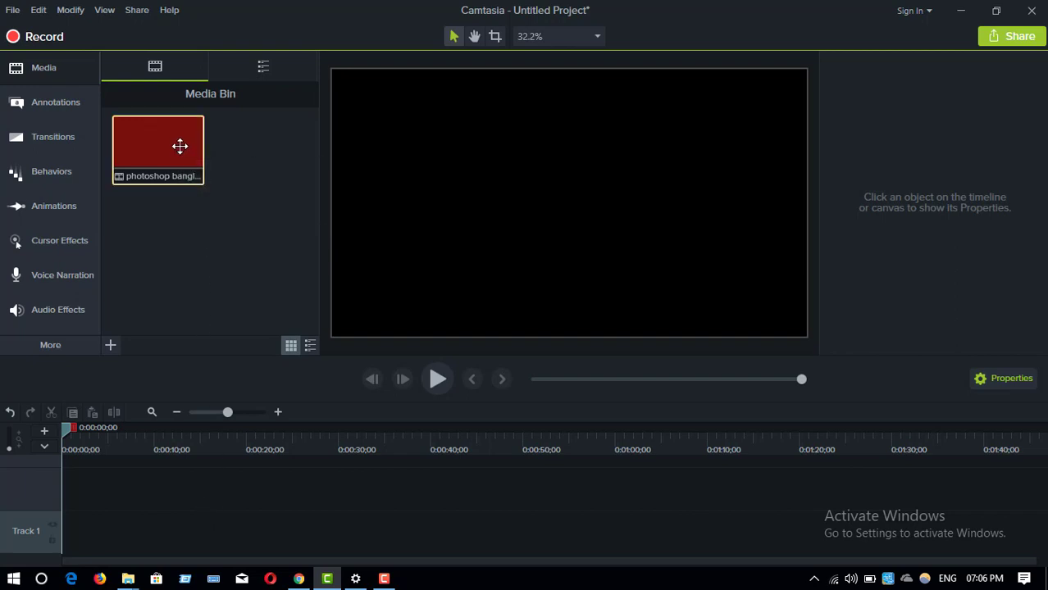
Place the imported video on Track 2 starting at about 13;28, and delete that clip from the timeline.
left_click_drag(181, 146, 193, 526)
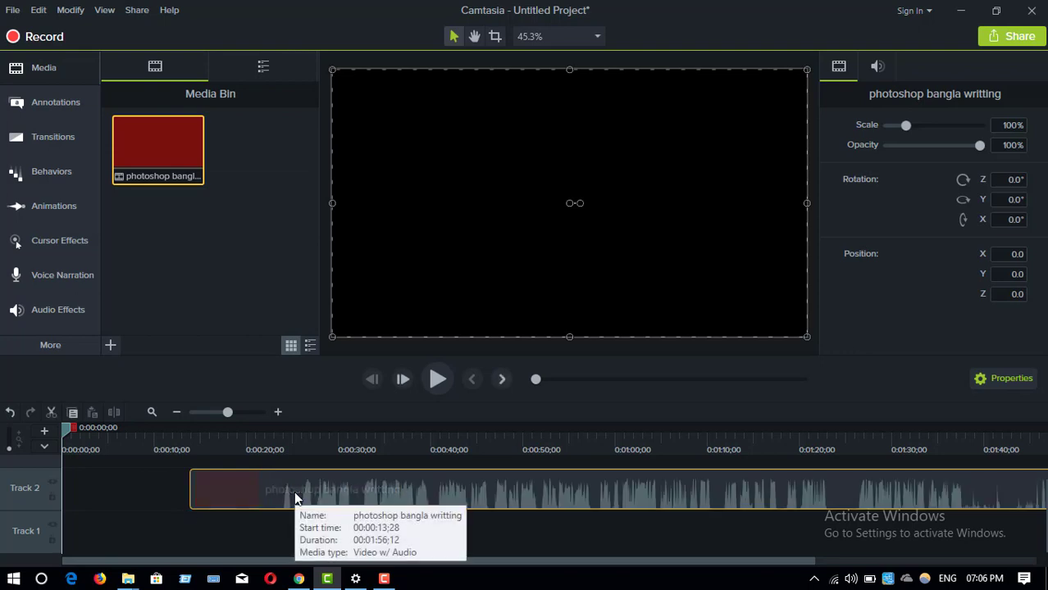
key("Delete")
key("Return")
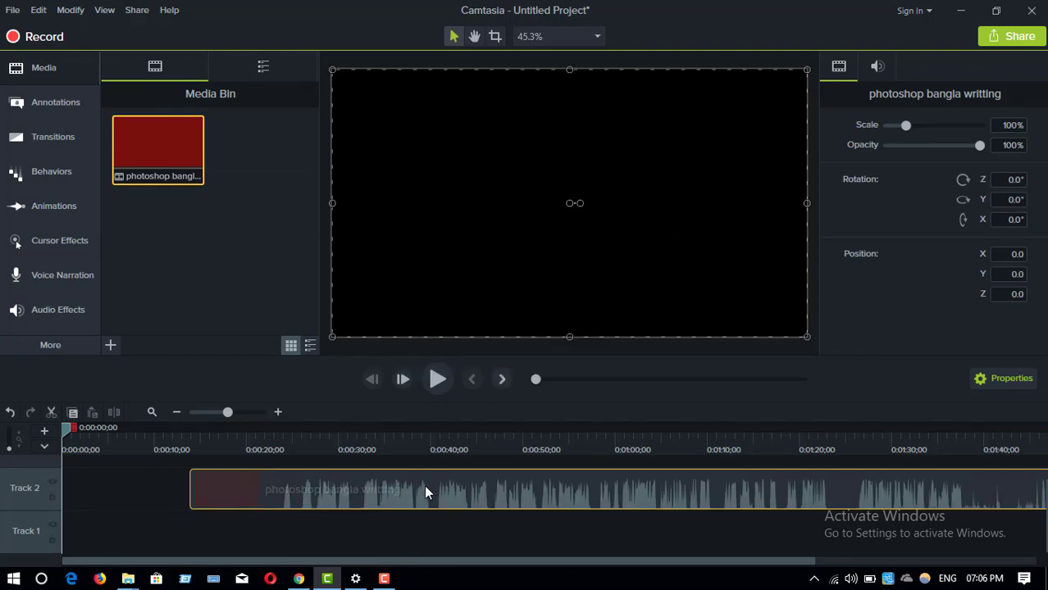
left_click(243, 243)
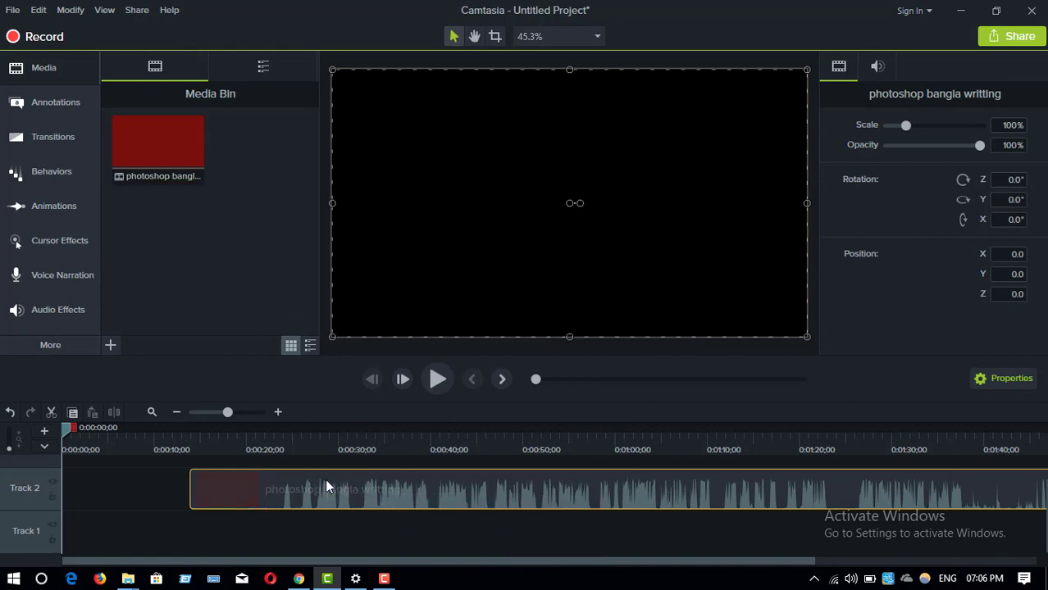
key("Delete")
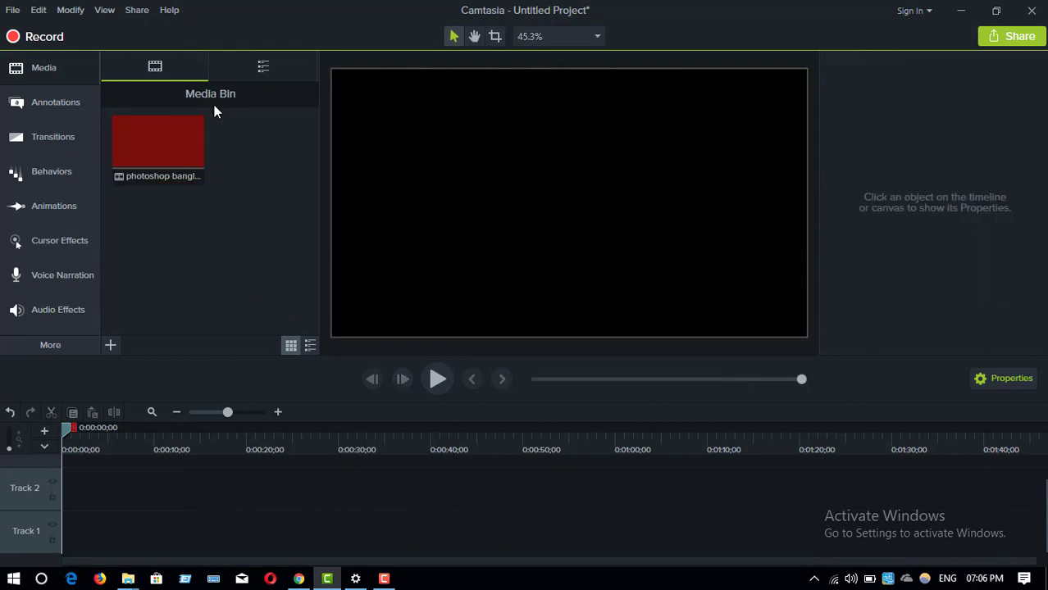
Add the video from the Media Bin to the timeline at the playhead, at 0:00:00;00.
left_click(163, 135)
right_click(163, 135)
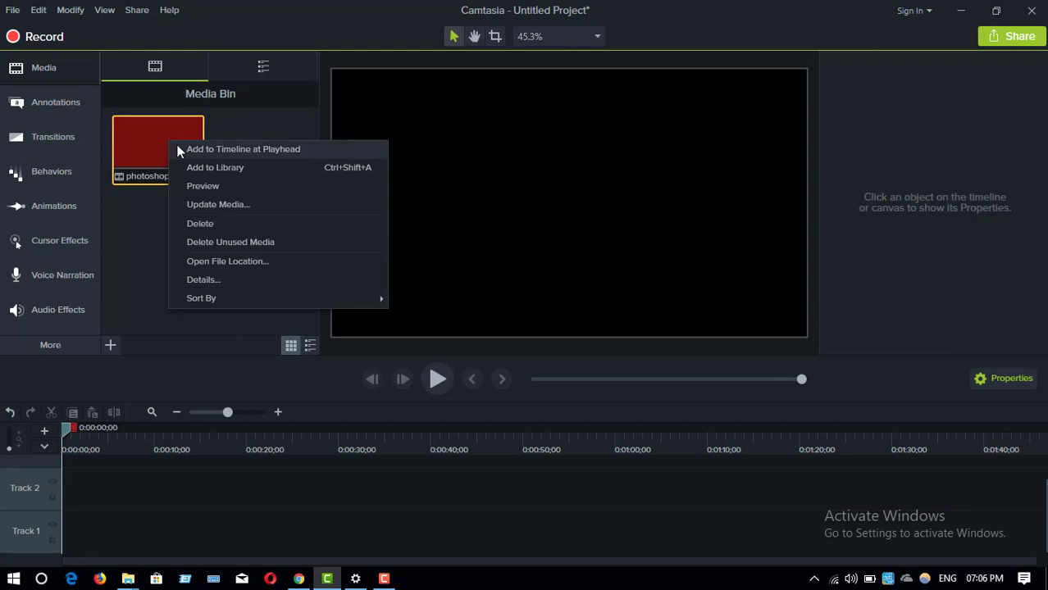
left_click(182, 150)
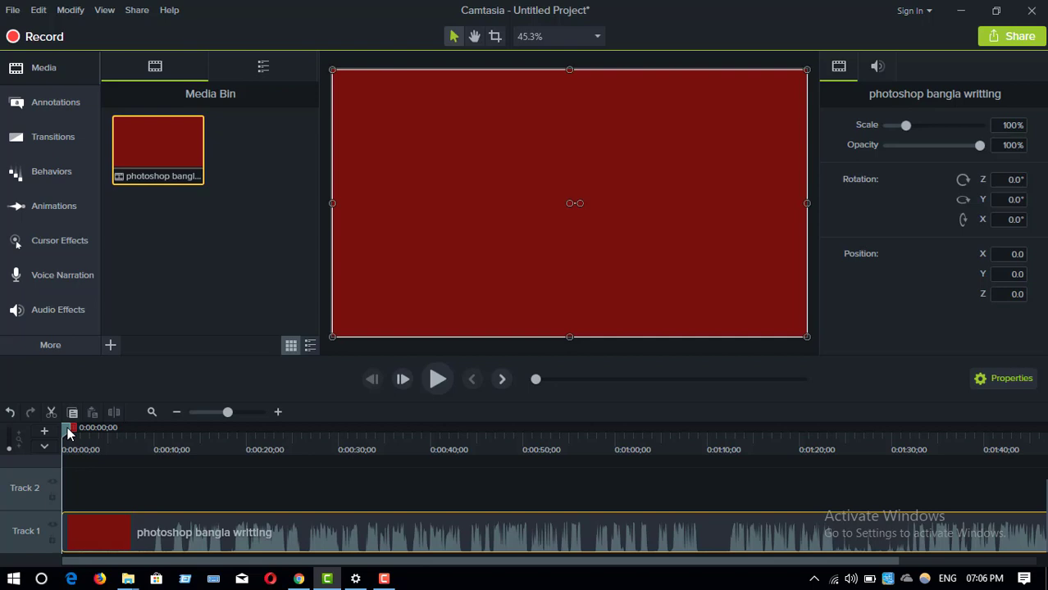
Scrub the playhead forward to about 0:00:32;10 to preview the clip, and return it to the start.
left_click_drag(68, 433, 360, 469)
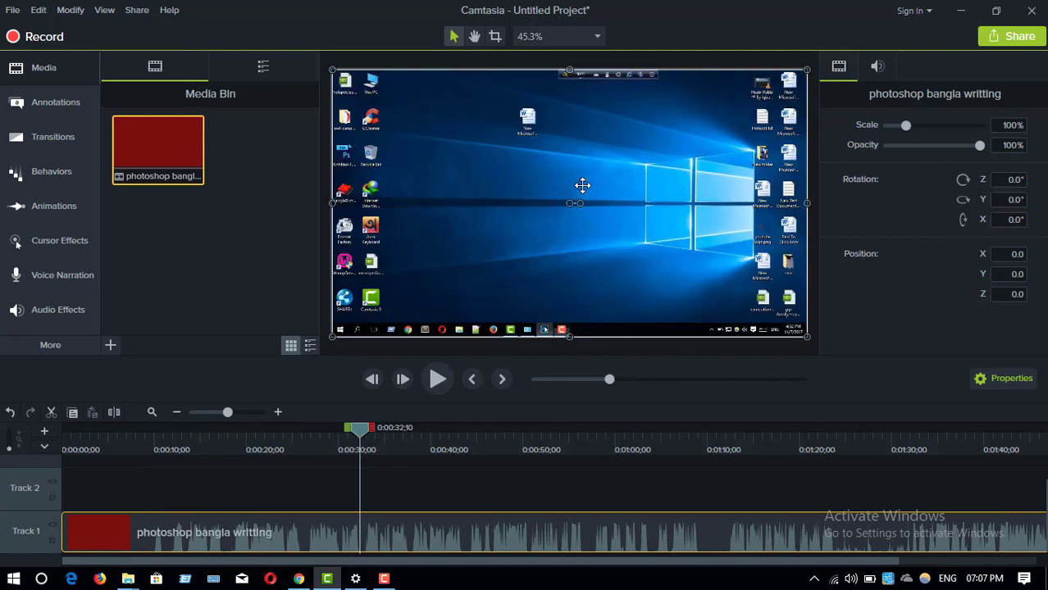
left_click_drag(365, 433, 131, 439)
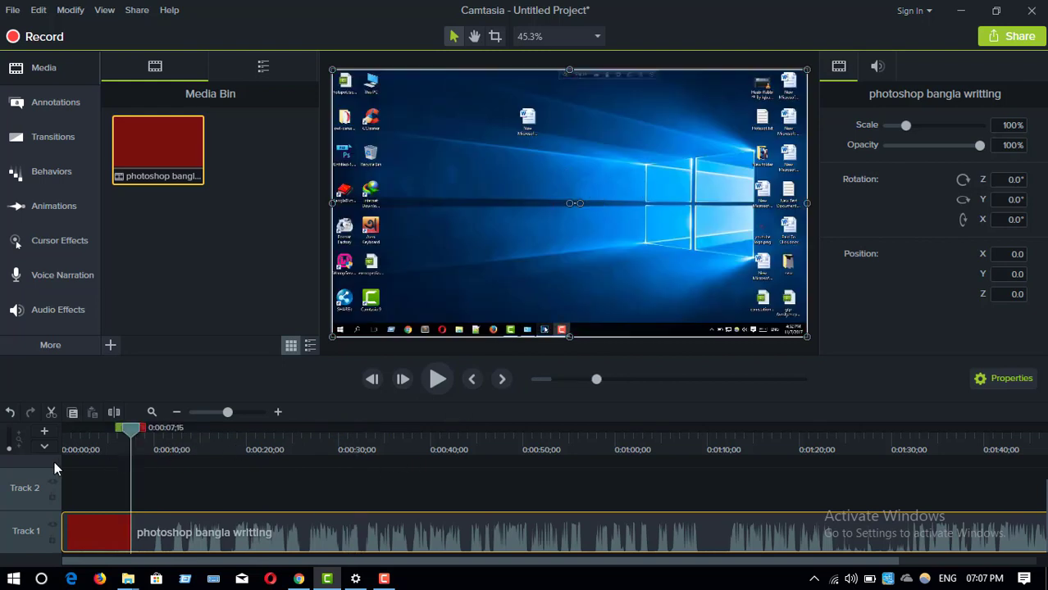
left_click_drag(55, 462, 33, 467)
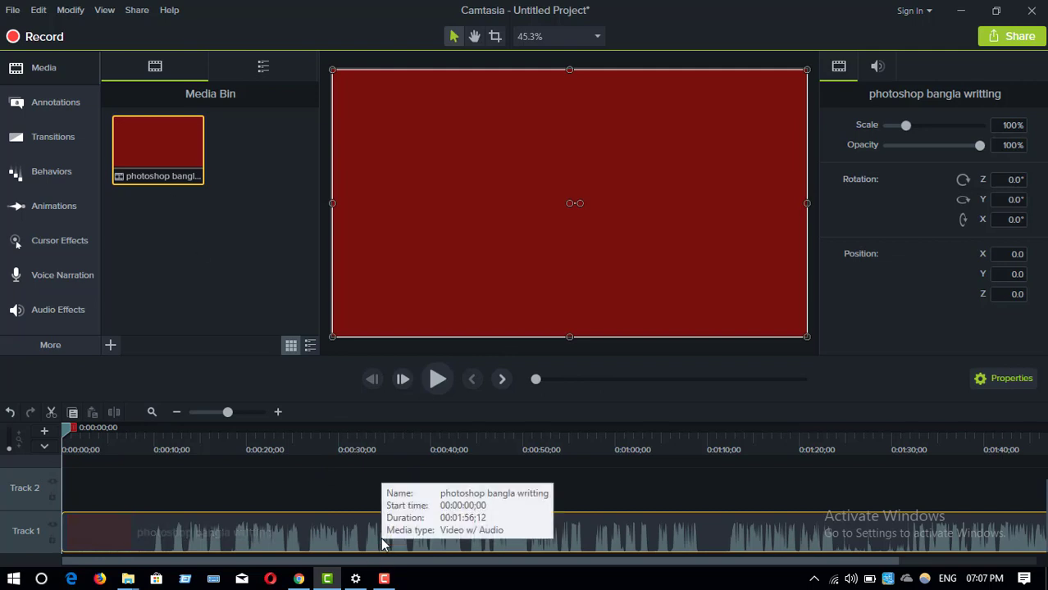
Delete the video clip from Track 1.
left_click(361, 494)
left_click(371, 529)
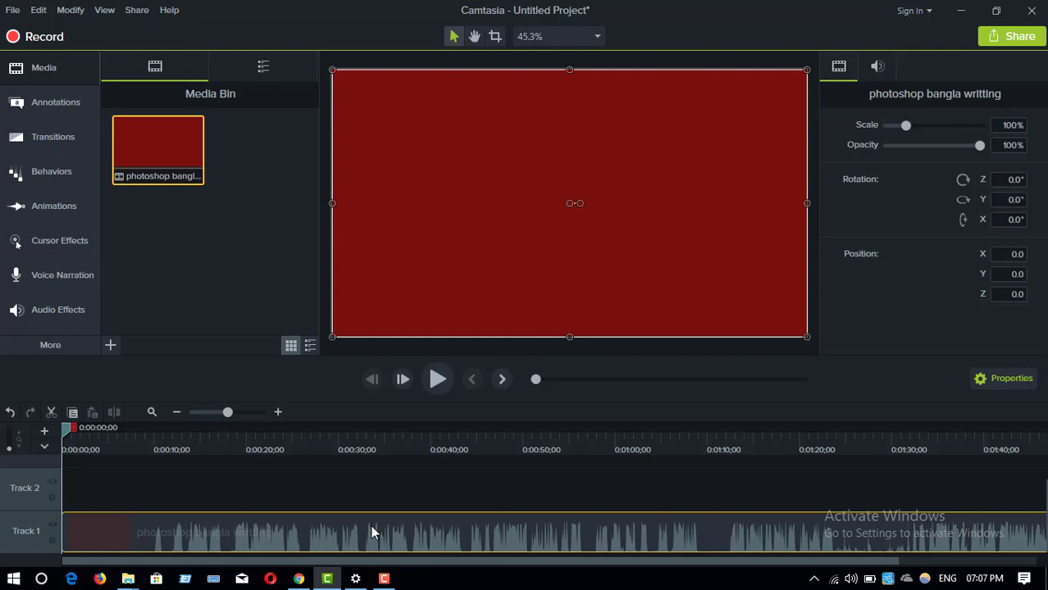
key("Delete")
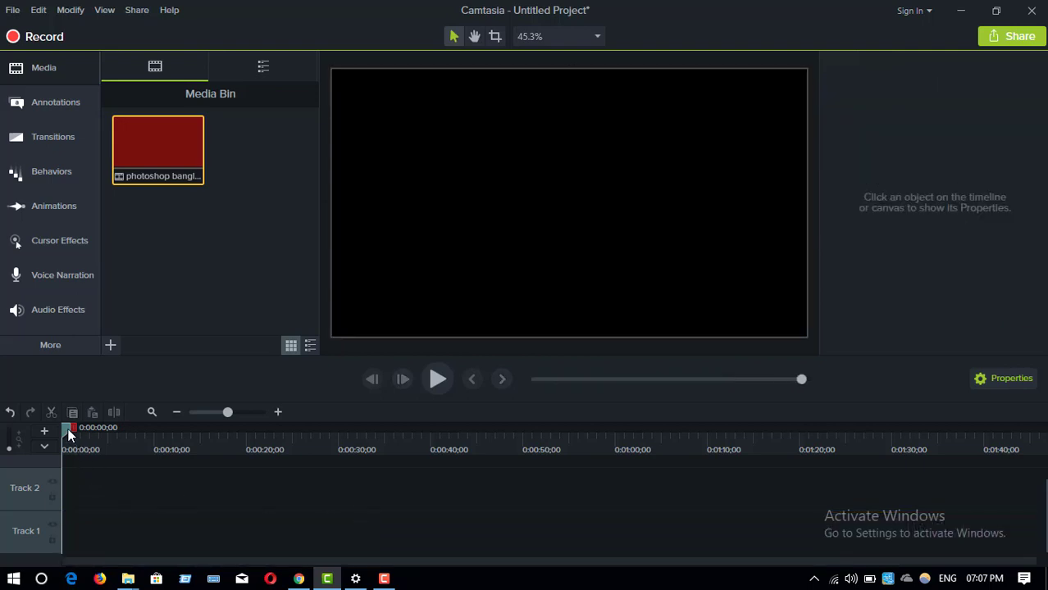
Move the playhead to about 0:00:16;25 and add the Media Bin video to the timeline there.
left_click_drag(69, 434, 223, 464)
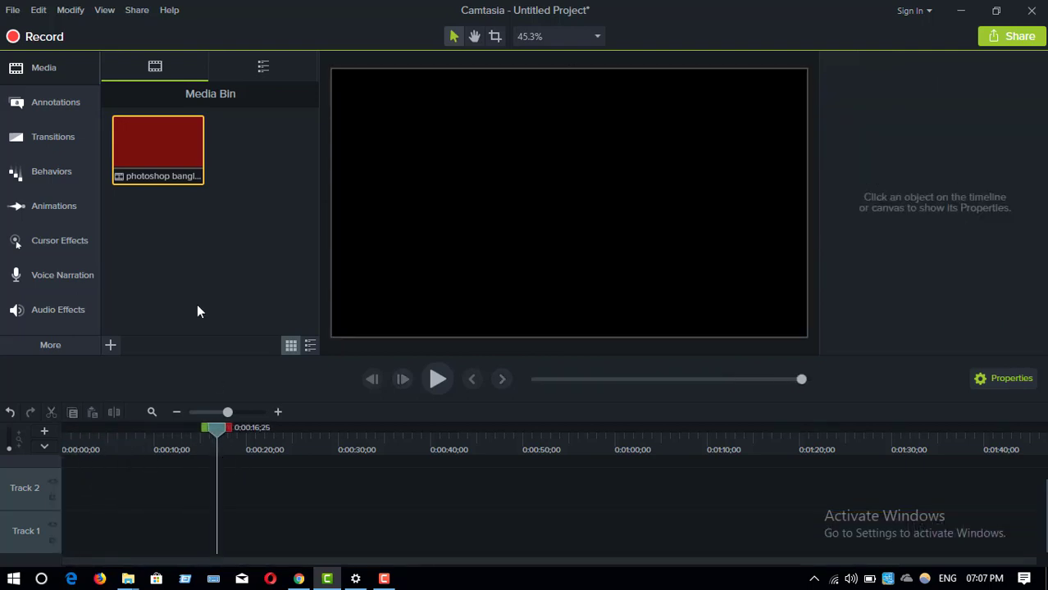
right_click(154, 144)
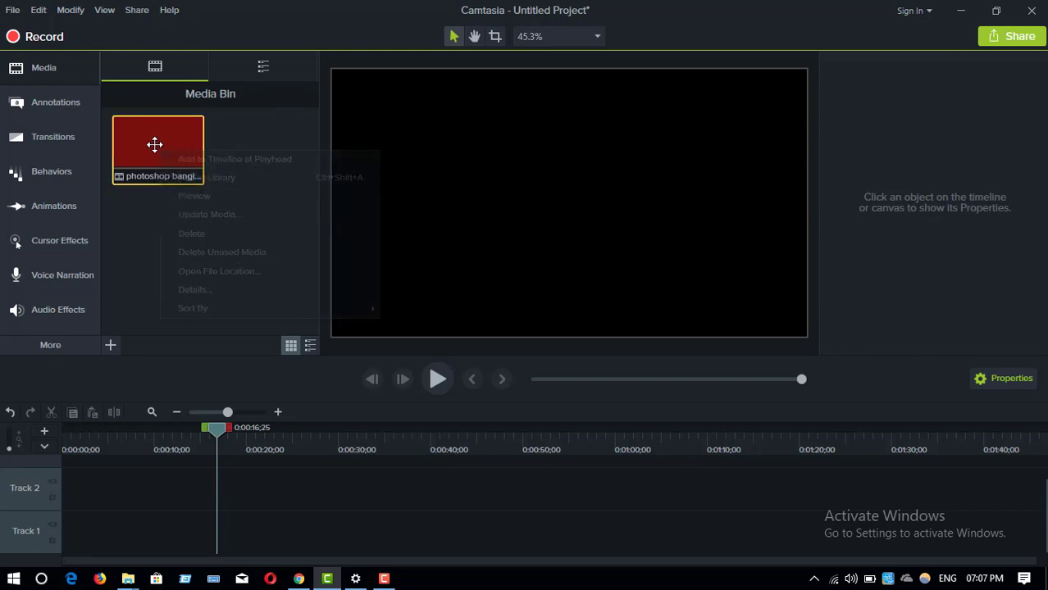
left_click(181, 155)
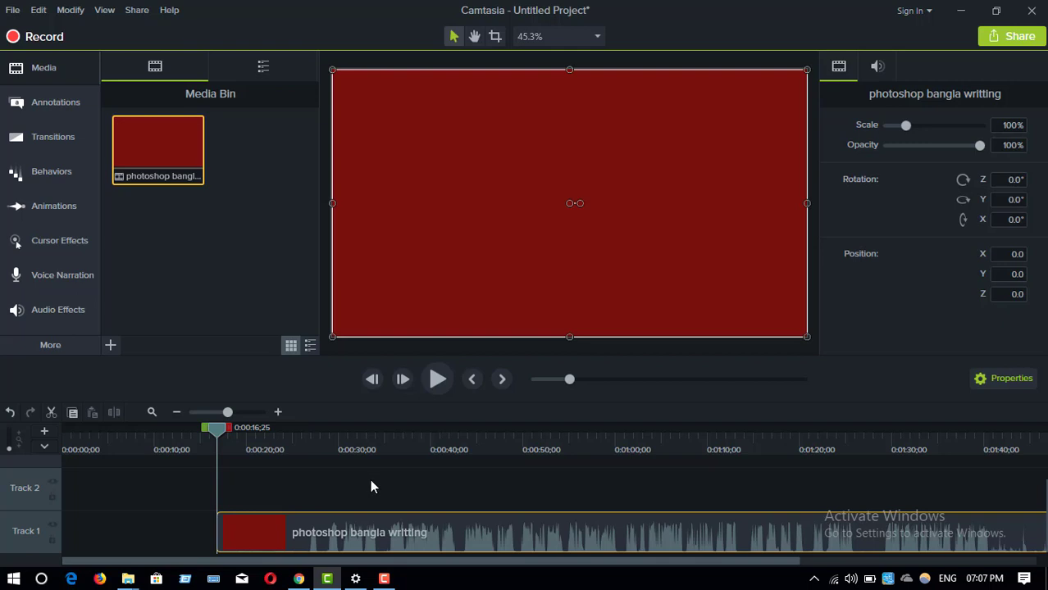
Return the playhead to the start and move the Track 1 clip to the beginning of the timeline.
left_click_drag(216, 427, 64, 434)
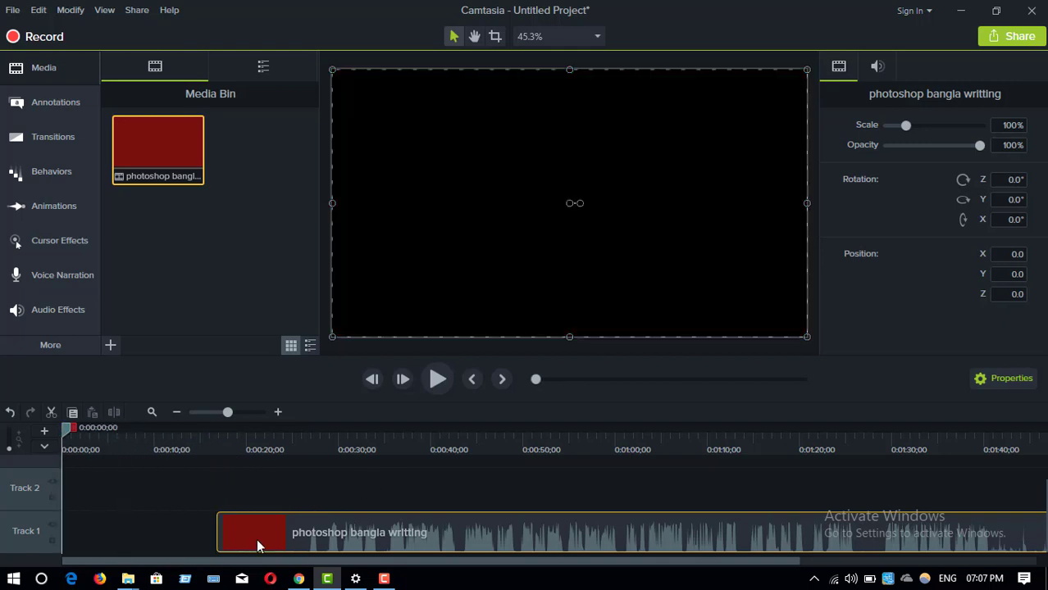
left_click_drag(256, 539, 151, 543)
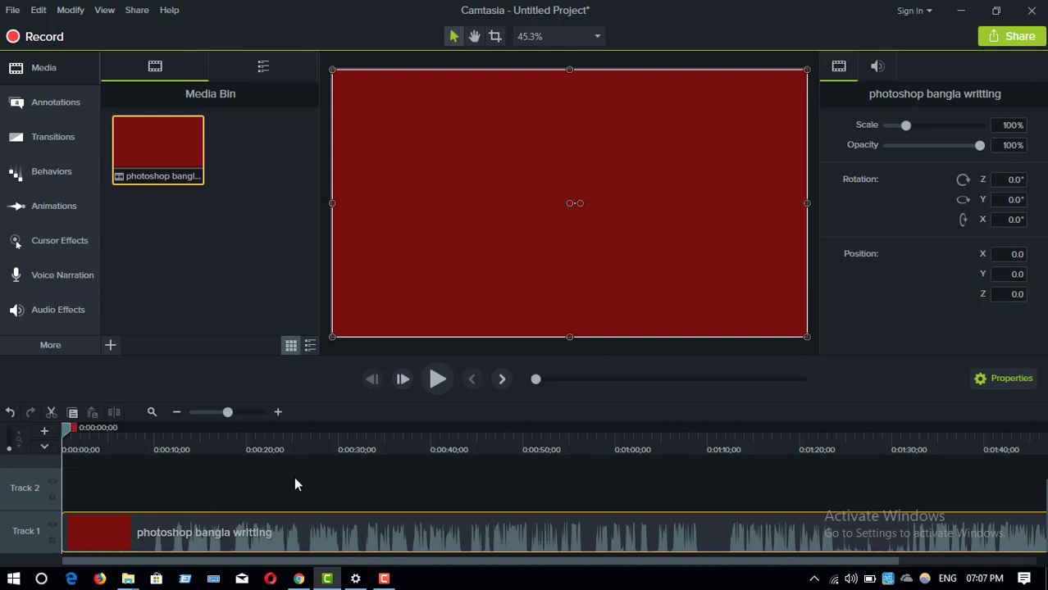
Add a third track to the timeline, keeping the playhead at 0:00:00;00.
left_click(44, 433)
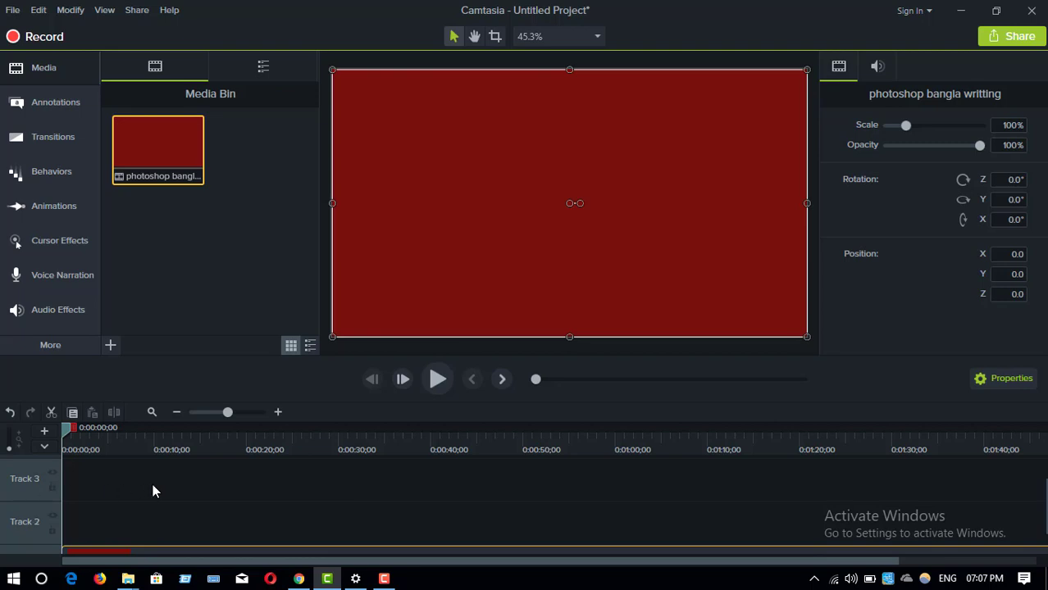
scroll(200, 493, "down", 1)
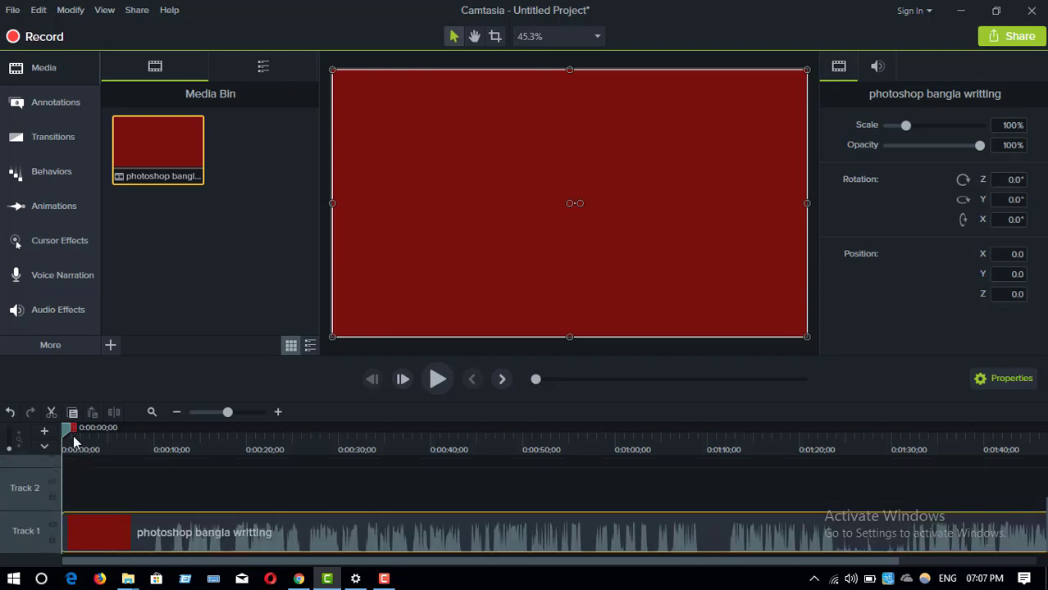
left_click_drag(66, 428, 40, 438)
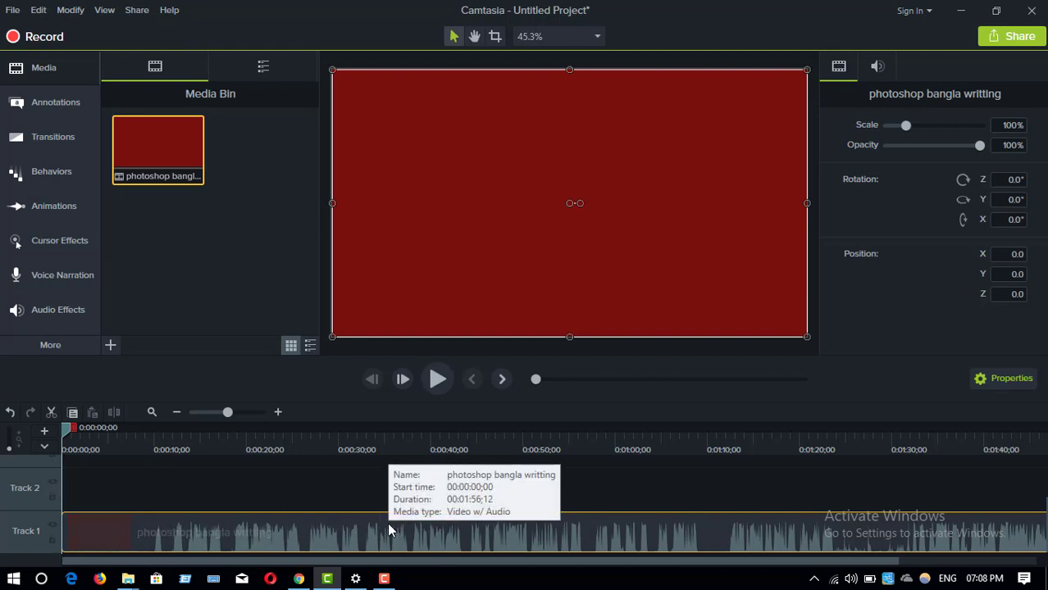
Separate the Track 1 clip's audio from its video, placing the audio on Track 2, and select the audio clip.
right_click(343, 537)
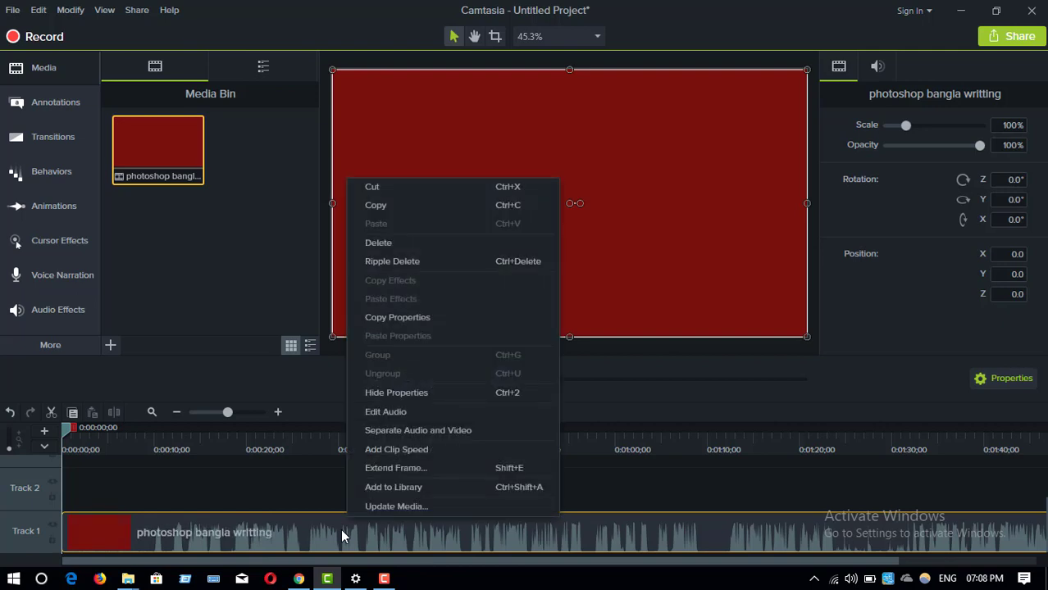
left_click(395, 431)
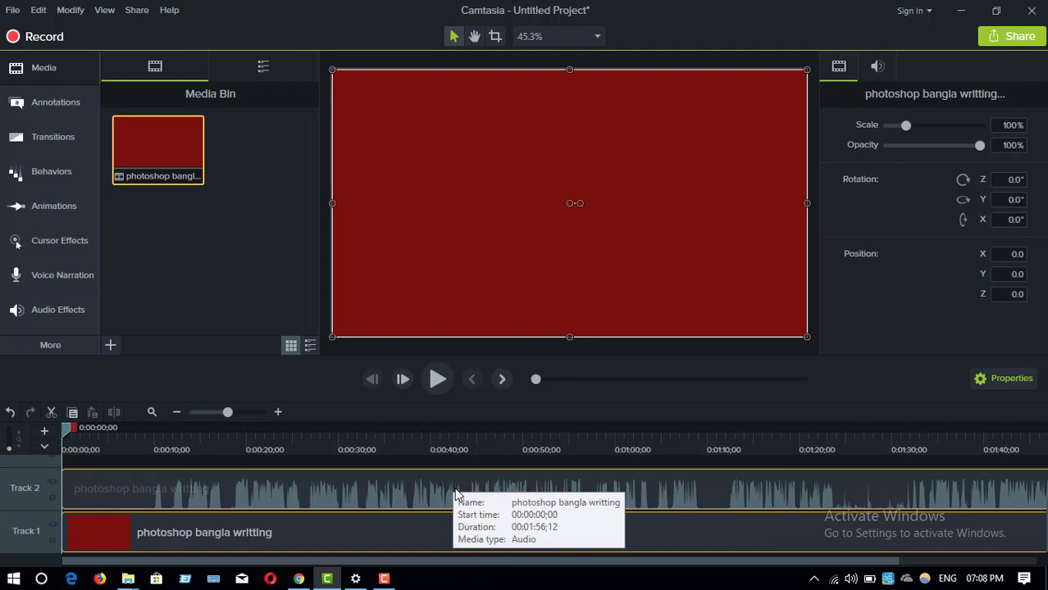
left_click(300, 490)
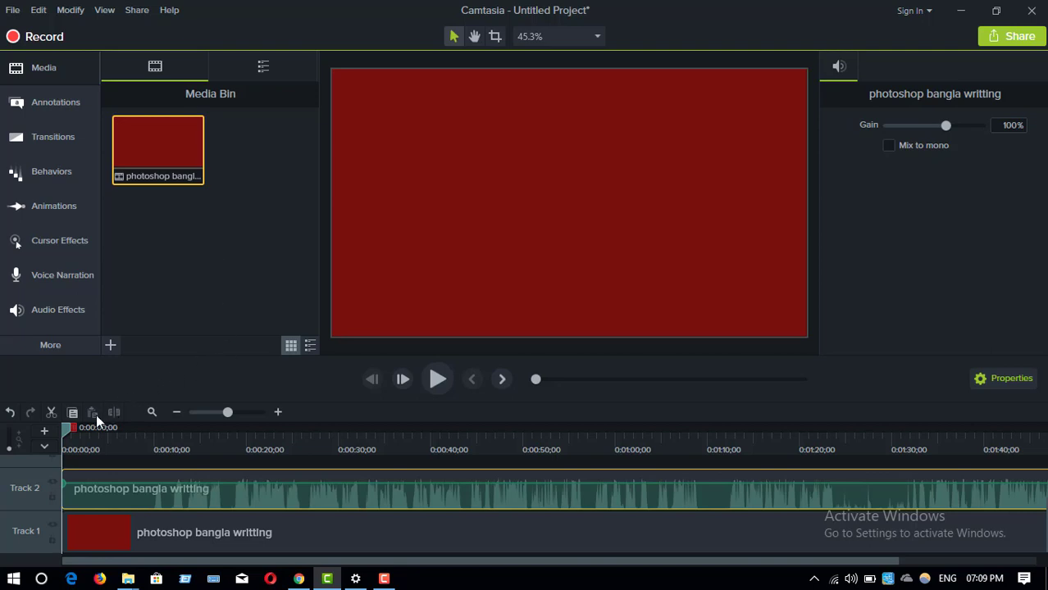
left_click(233, 285)
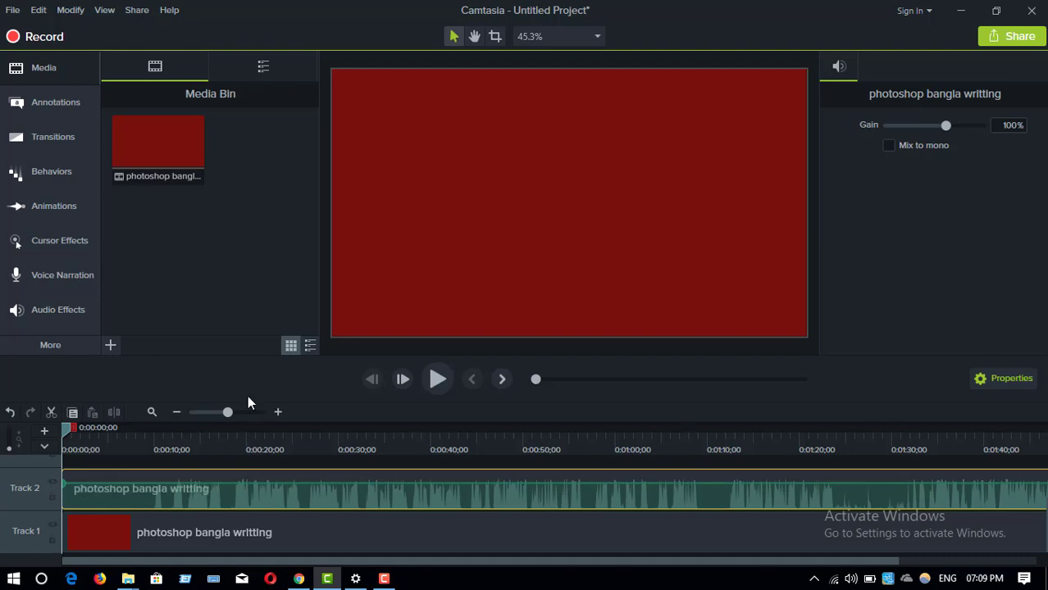
Move the playhead to 0:00:32;09 and split both the Track 2 audio and the Track 1 video there.
left_click_drag(73, 436, 222, 457)
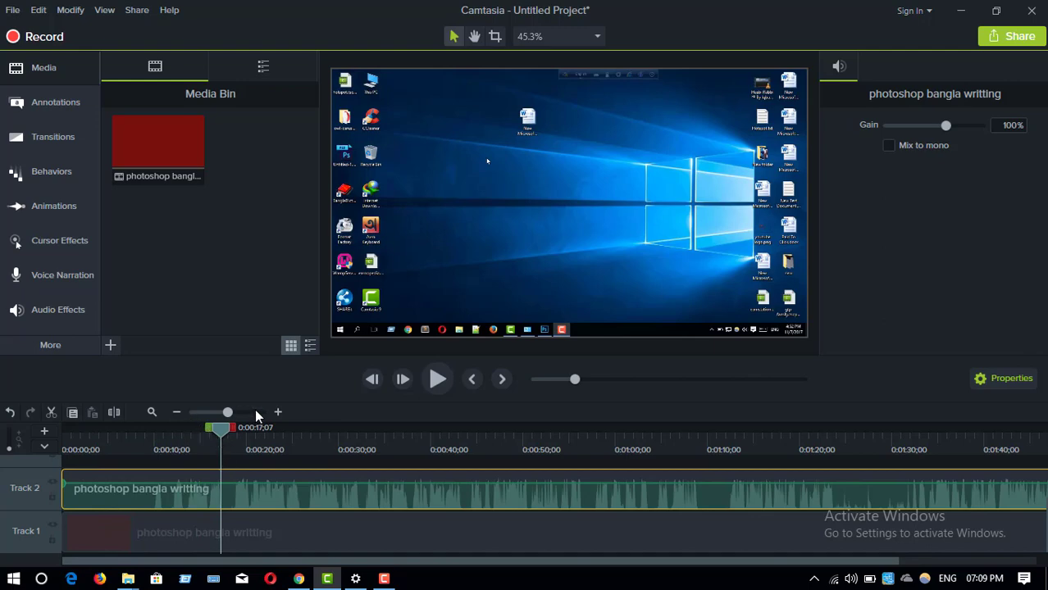
left_click_drag(219, 430, 216, 474)
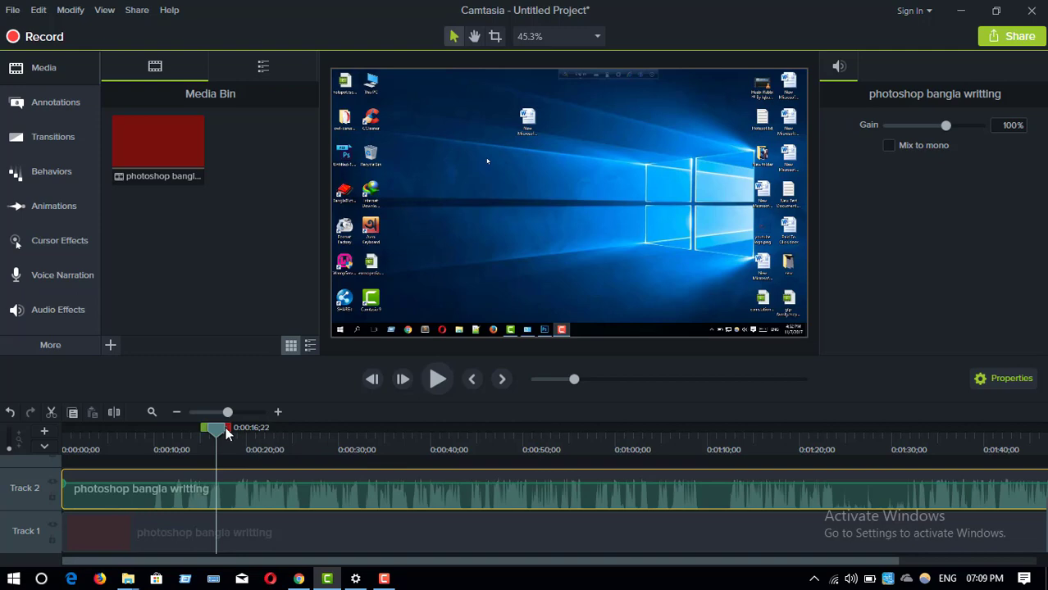
left_click_drag(222, 427, 335, 483)
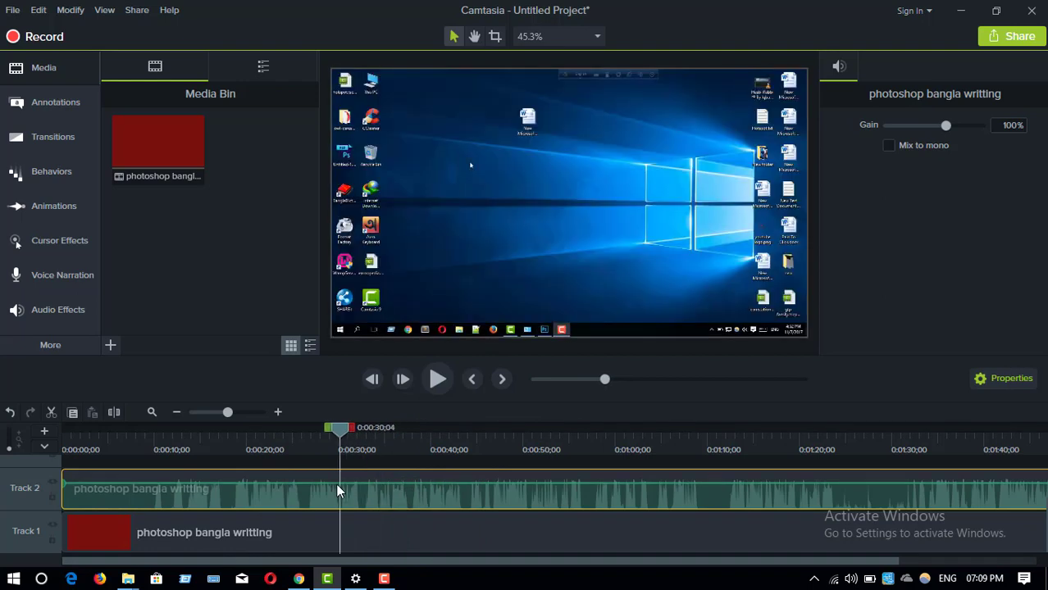
left_click_drag(338, 435, 359, 449)
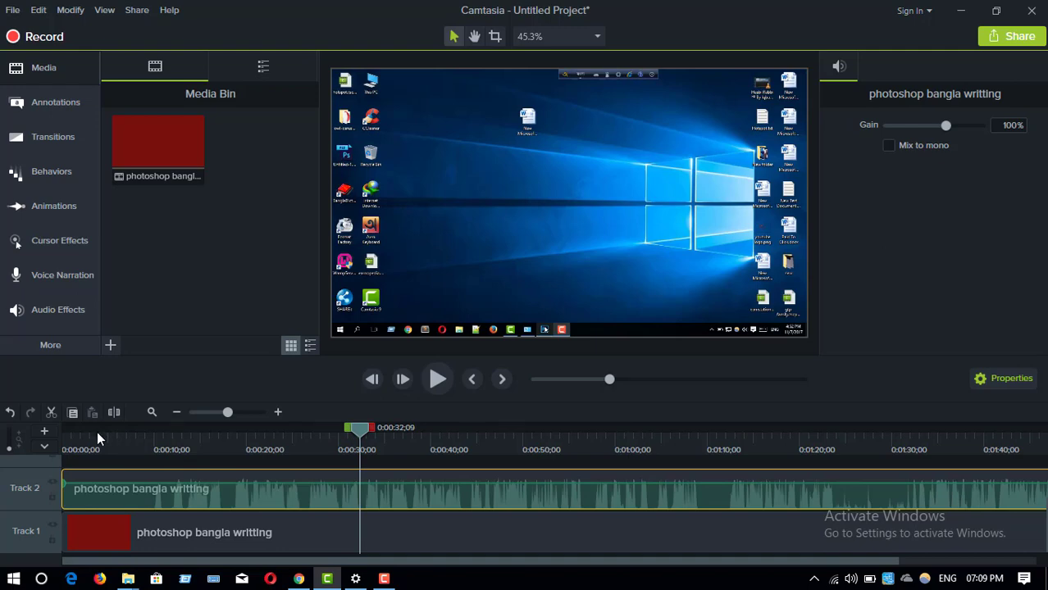
left_click(389, 528)
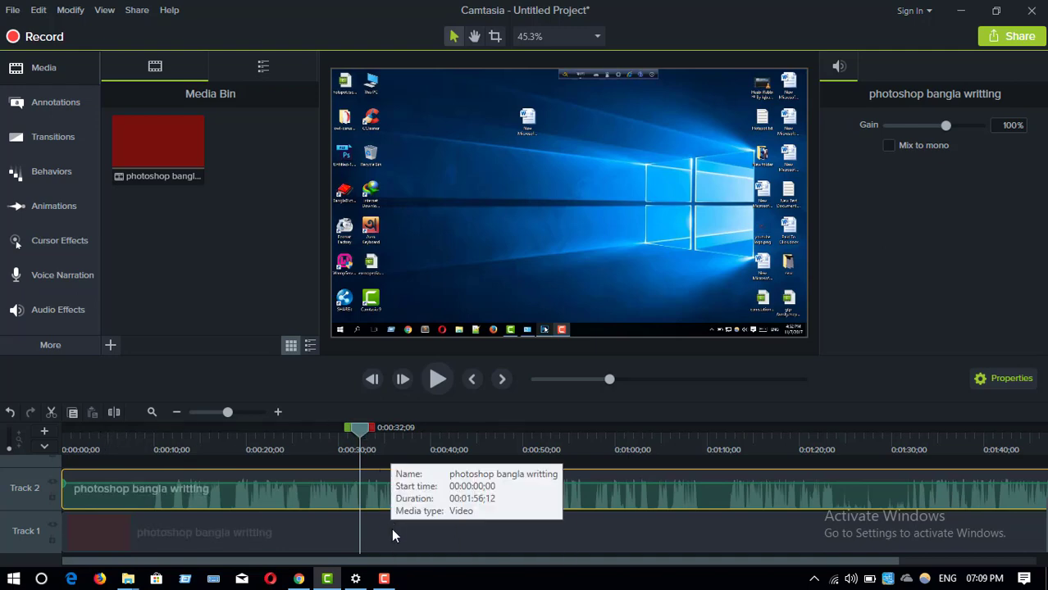
left_click(450, 538)
left_click(463, 484)
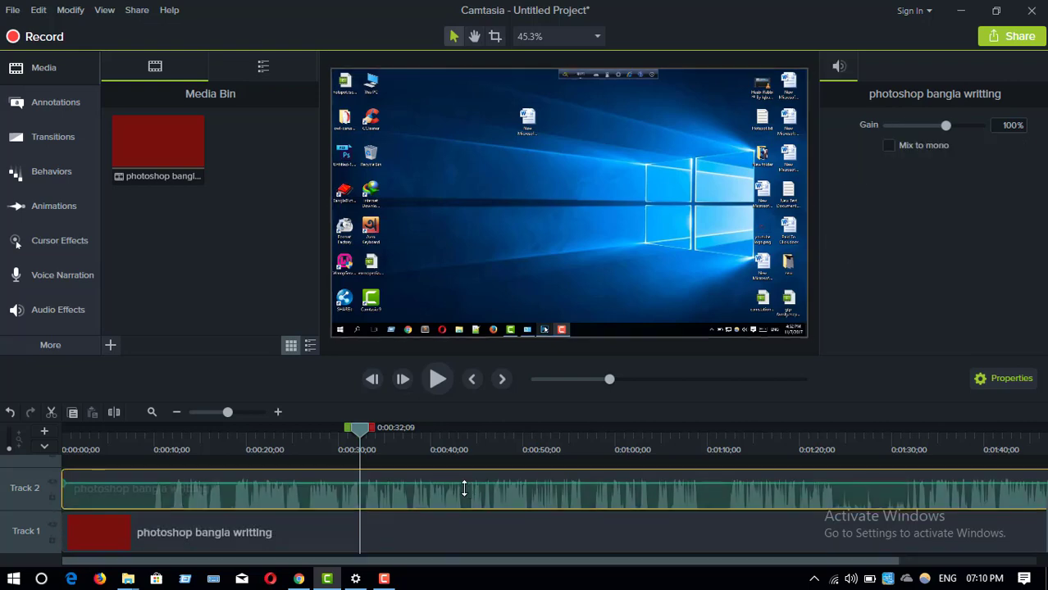
left_click(471, 533, "ctrl")
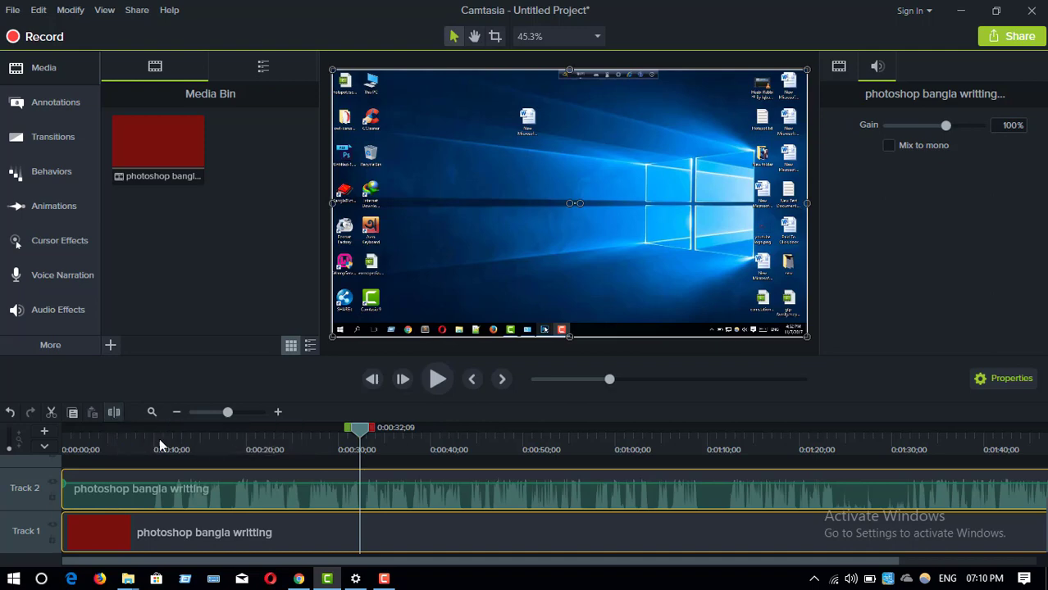
key("s")
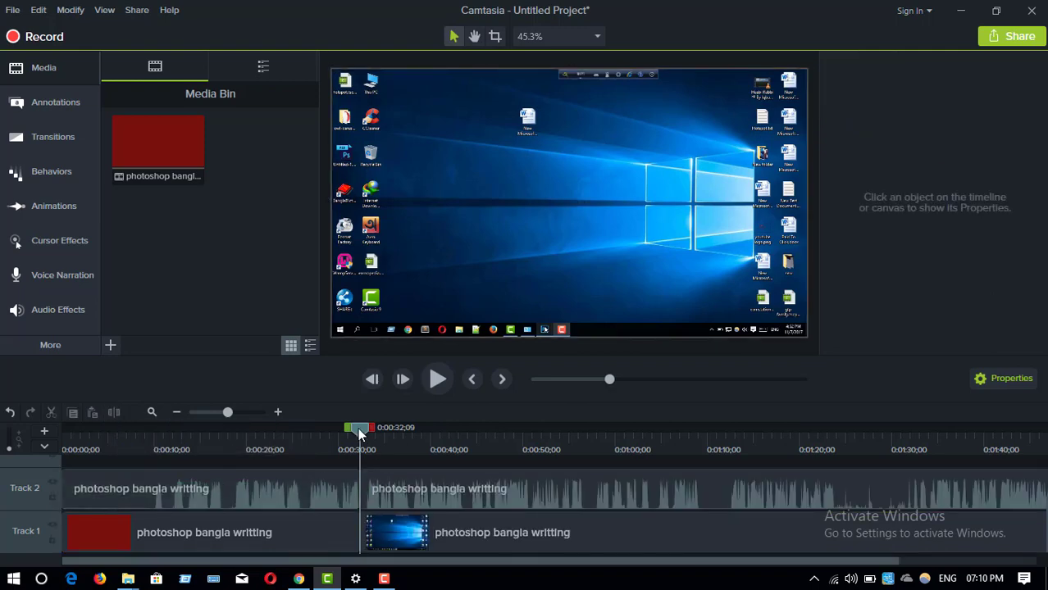
Move the playhead to 0:00:17;29 and split the first audio and video segments on both tracks there.
left_click_drag(358, 433, 228, 453)
left_click(282, 483)
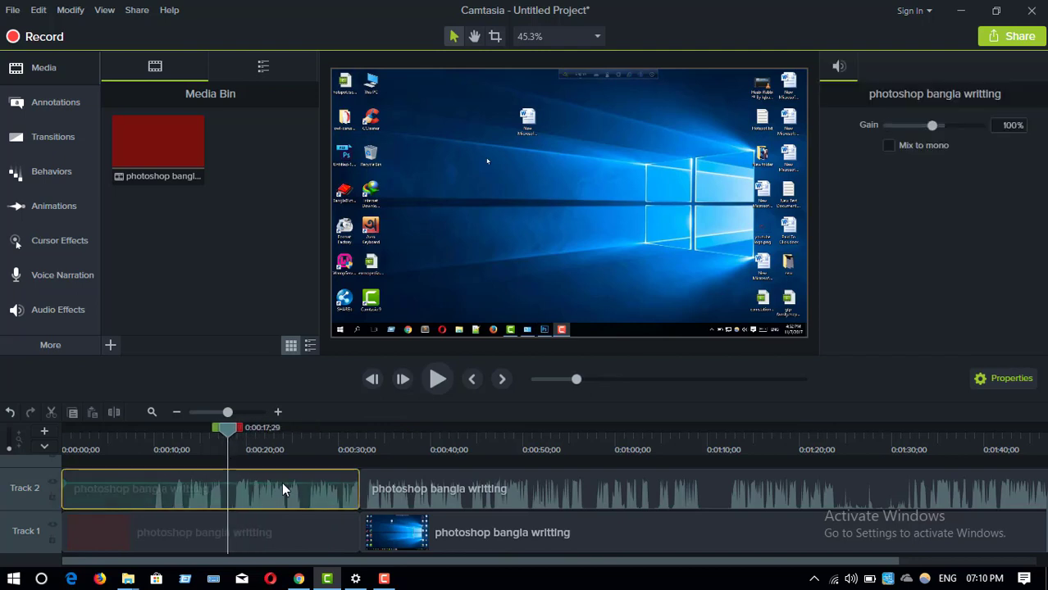
left_click(296, 534, "ctrl")
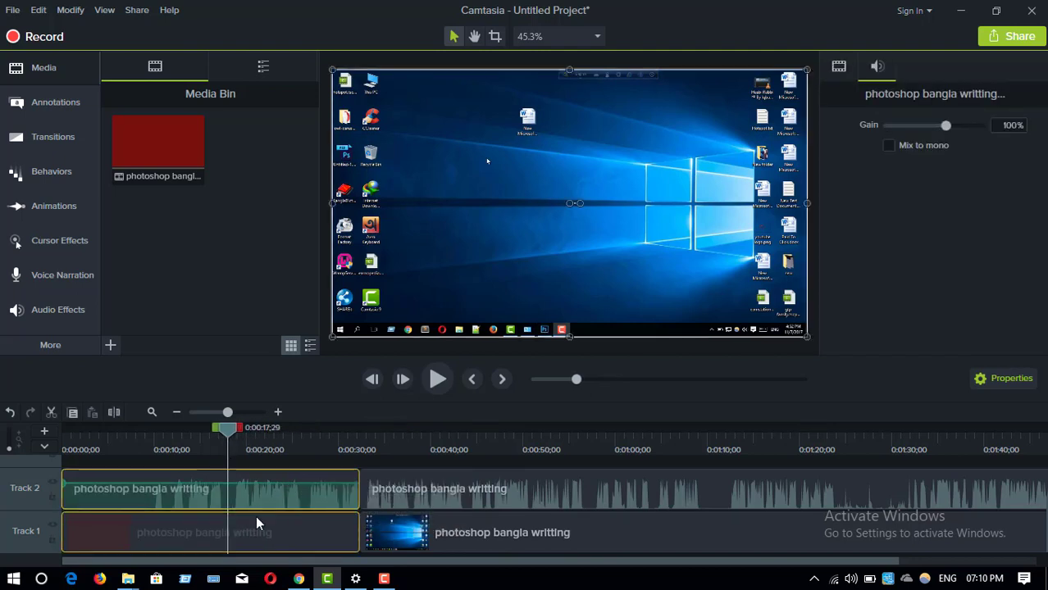
left_click(117, 412)
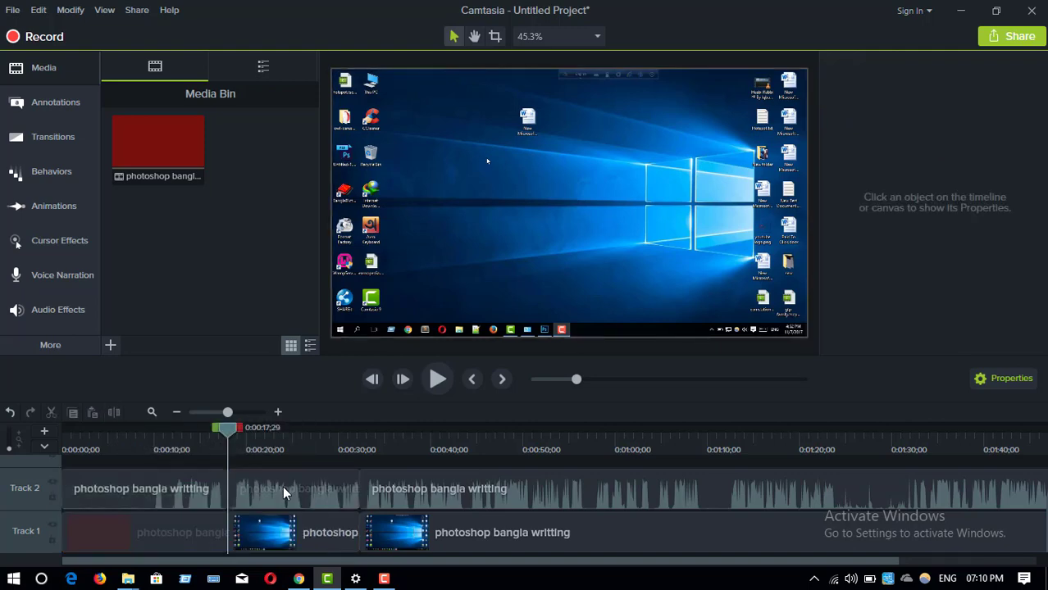
Delete the middle audio and video segments between 0:00:17;29 and 0:00:32;09, and undo both deletions.
left_click(282, 486)
left_click(302, 536)
left_click(305, 492)
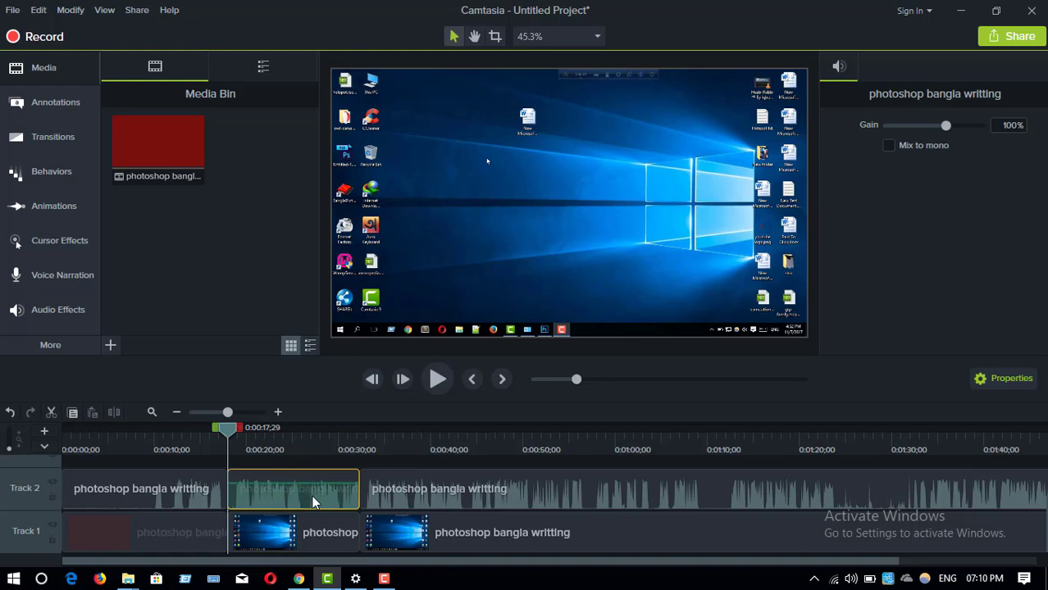
key("Delete")
left_click(310, 517)
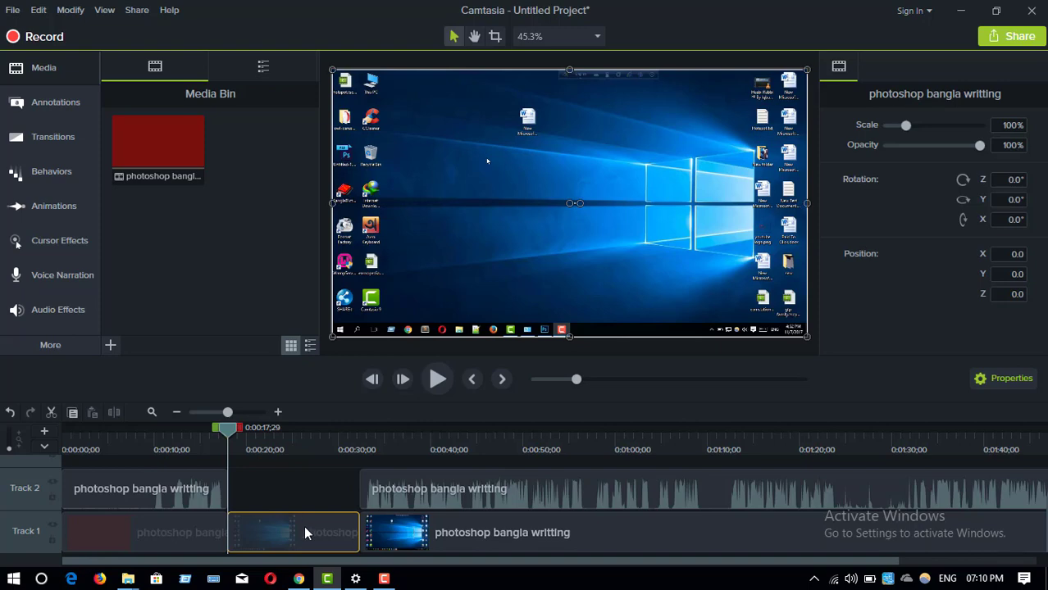
right_click(303, 532)
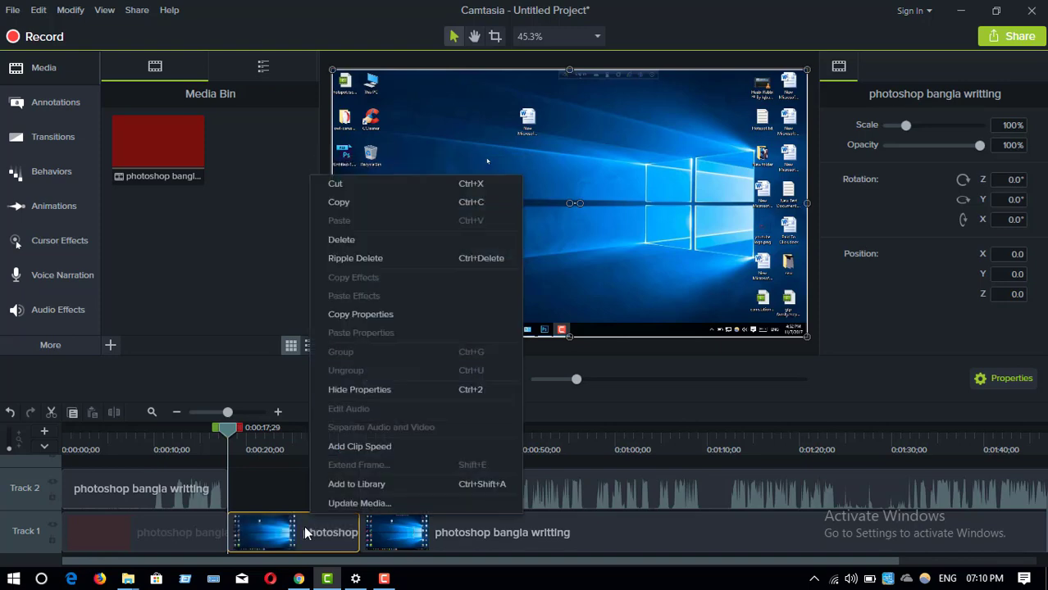
left_click(342, 240)
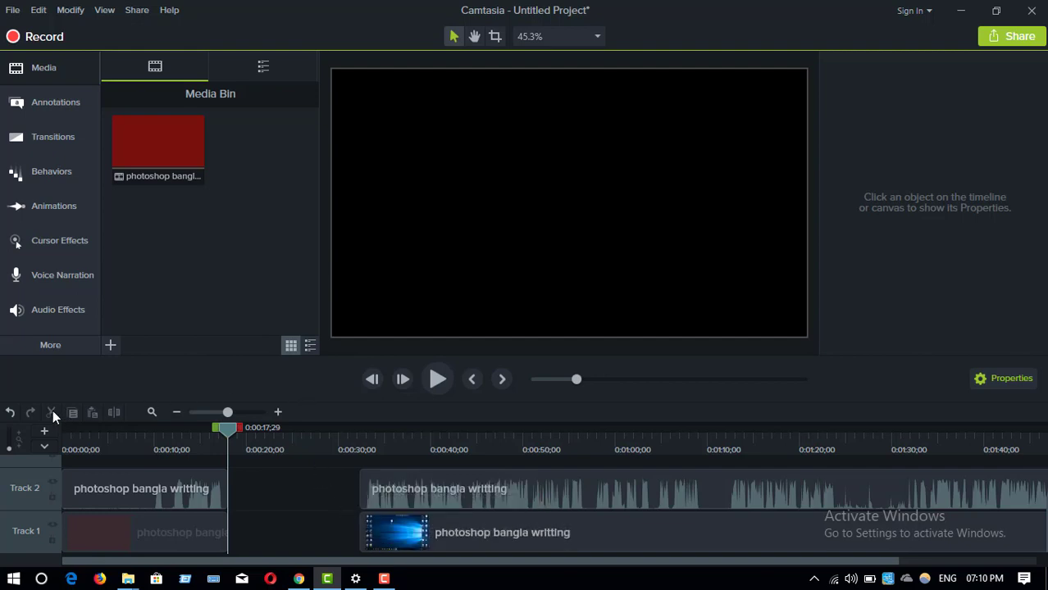
left_click(9, 413)
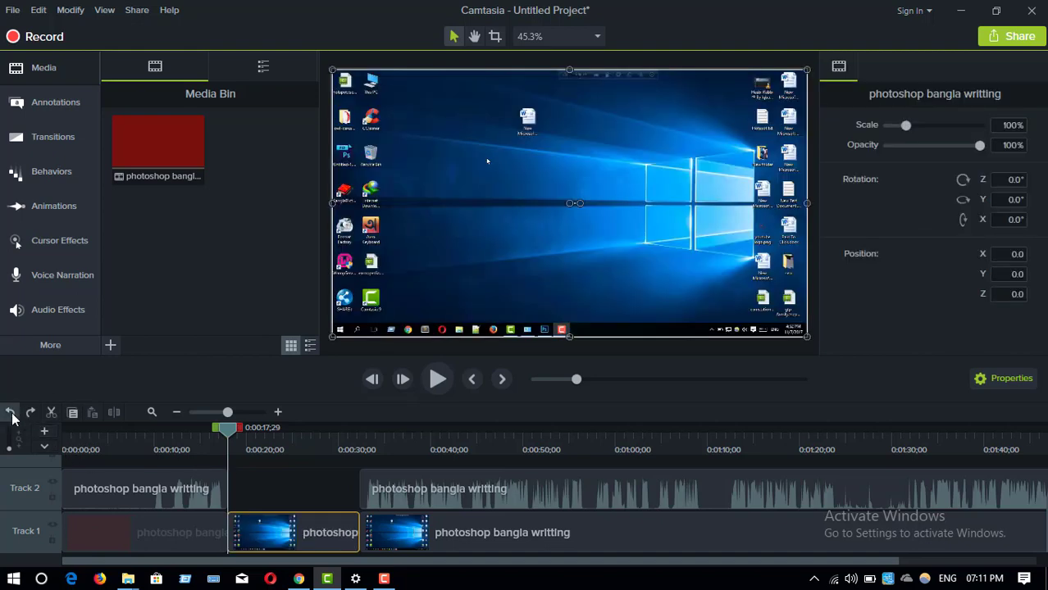
left_click(10, 414)
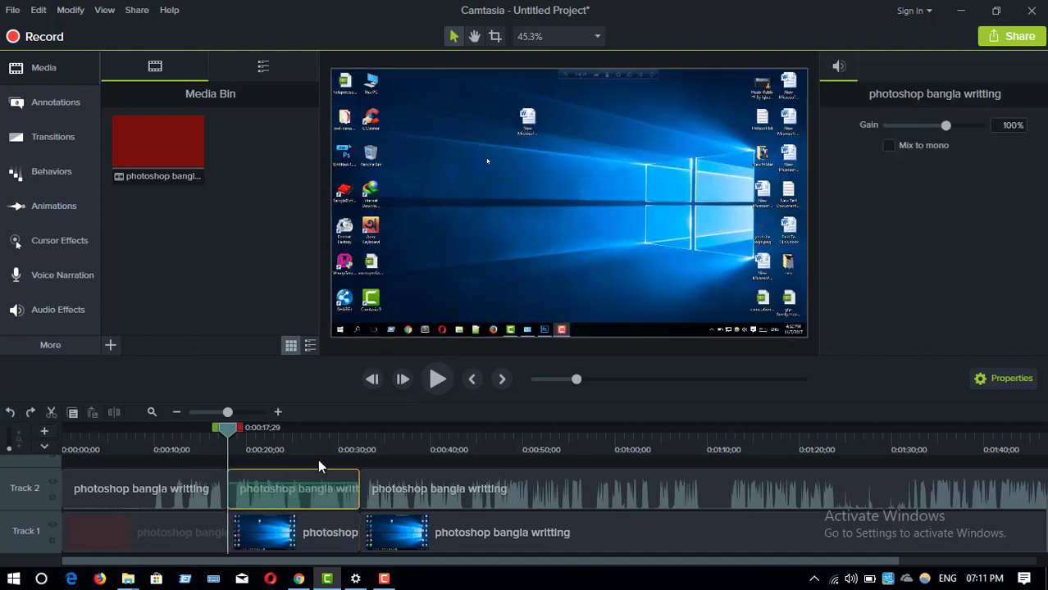
Move the playhead to 0:00:16;12 and delete the middle segments from Track 2 and Track 1.
left_click(213, 435)
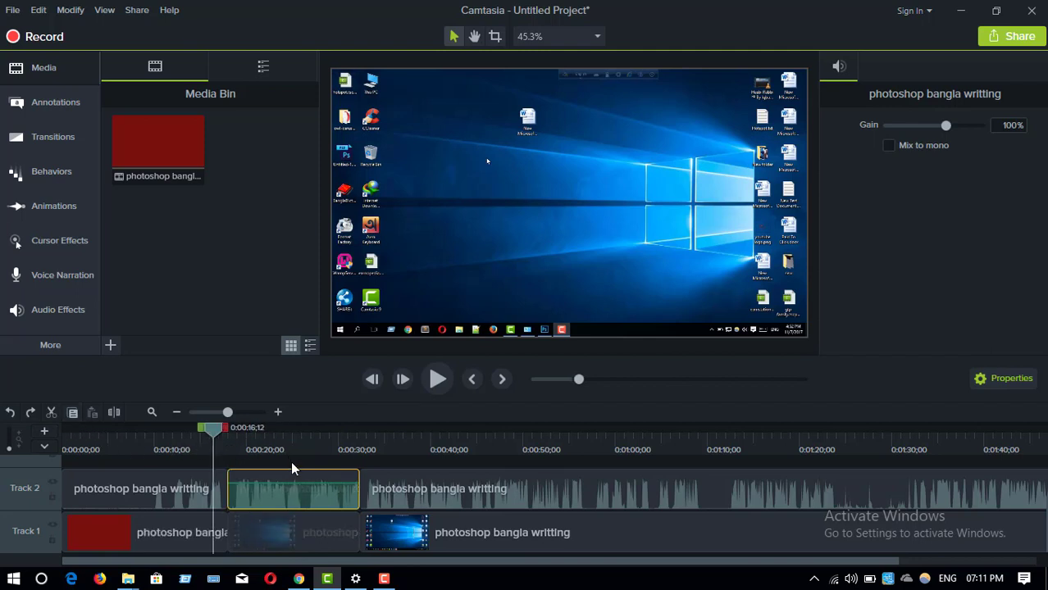
key("Delete")
left_click(302, 515)
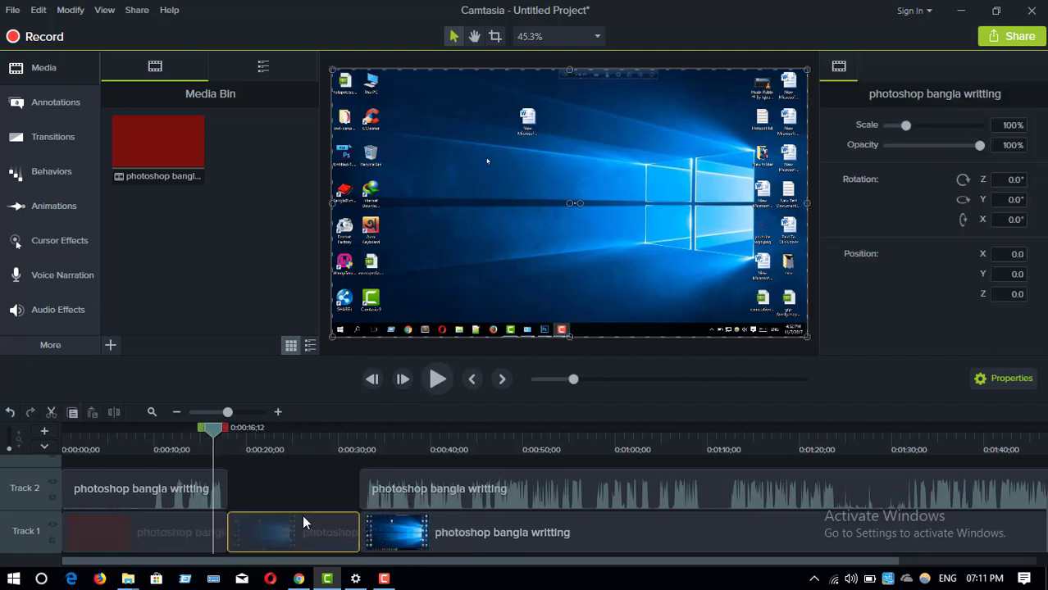
key("Delete")
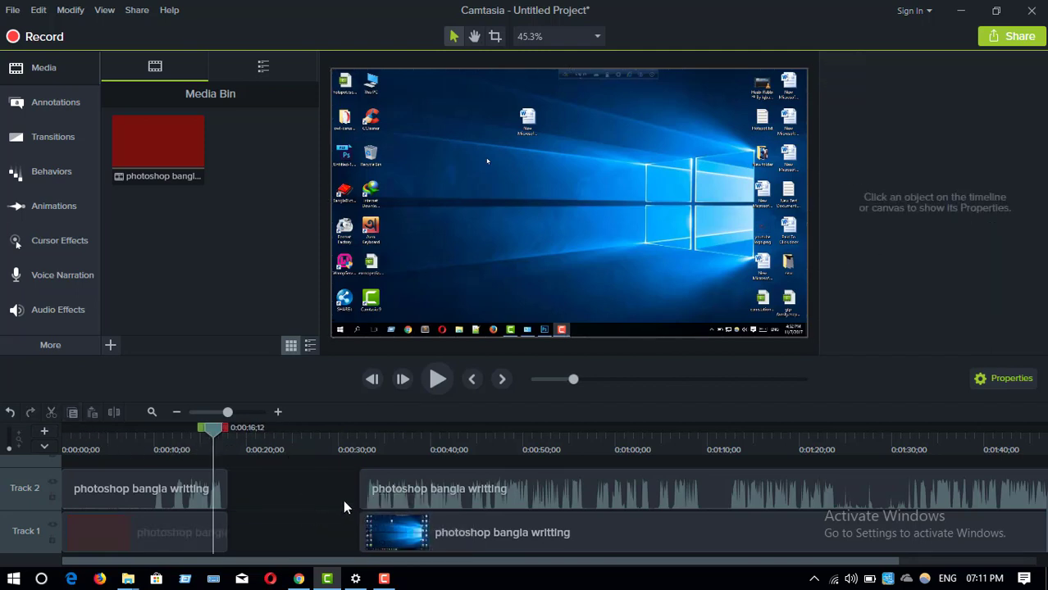
Close the gap by moving the remaining audio and video clips against the first segments at 0:00:17;29.
left_click(392, 486)
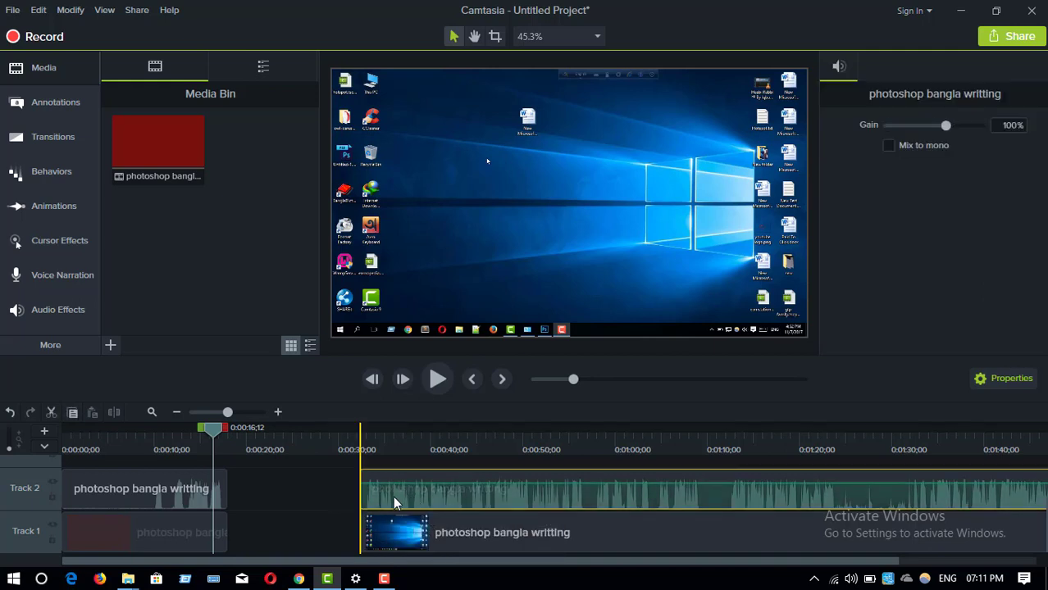
left_click_drag(393, 497, 259, 497)
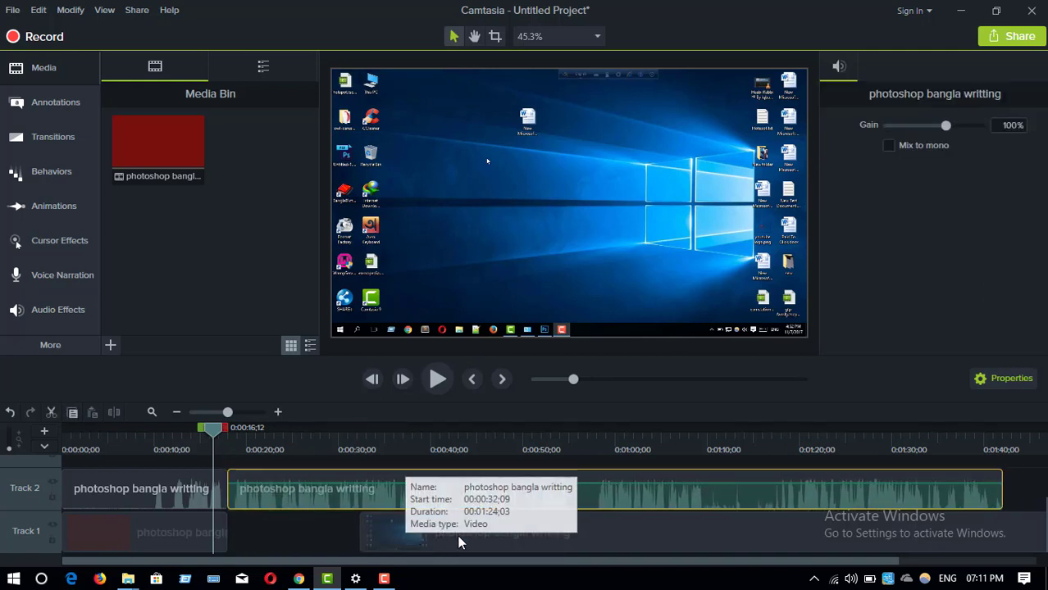
left_click_drag(458, 535, 255, 538)
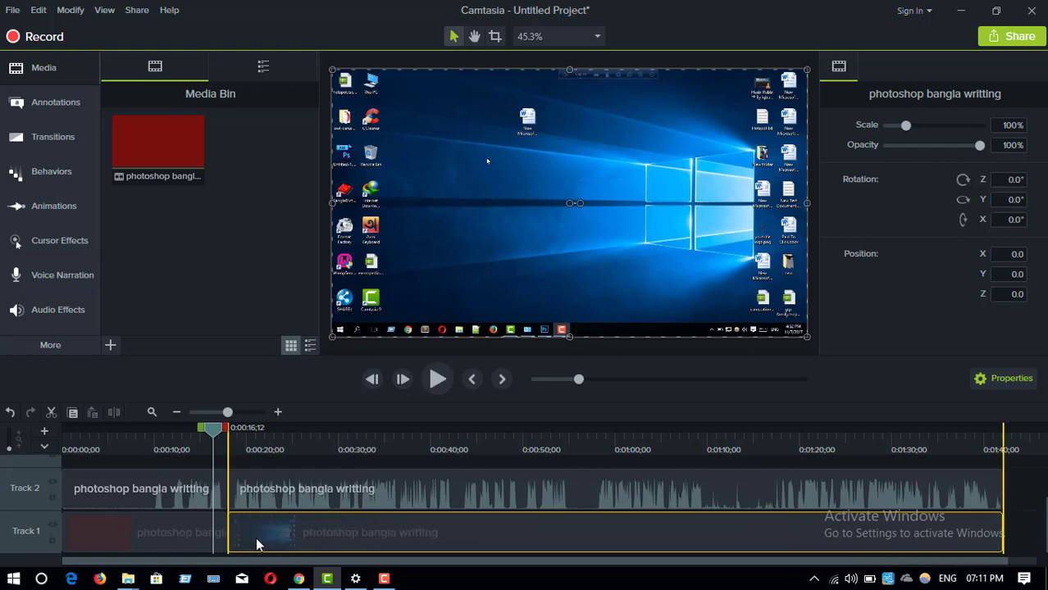
Play the preview across the joined cut from 0:00:16;12, pause it, and move the playhead back.
left_click(437, 380)
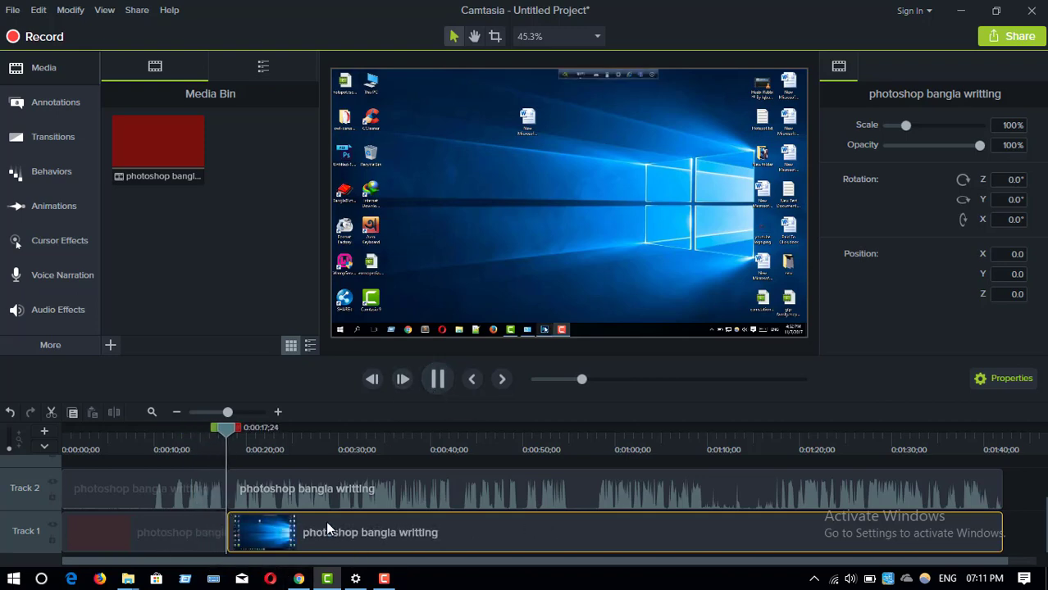
left_click(438, 379)
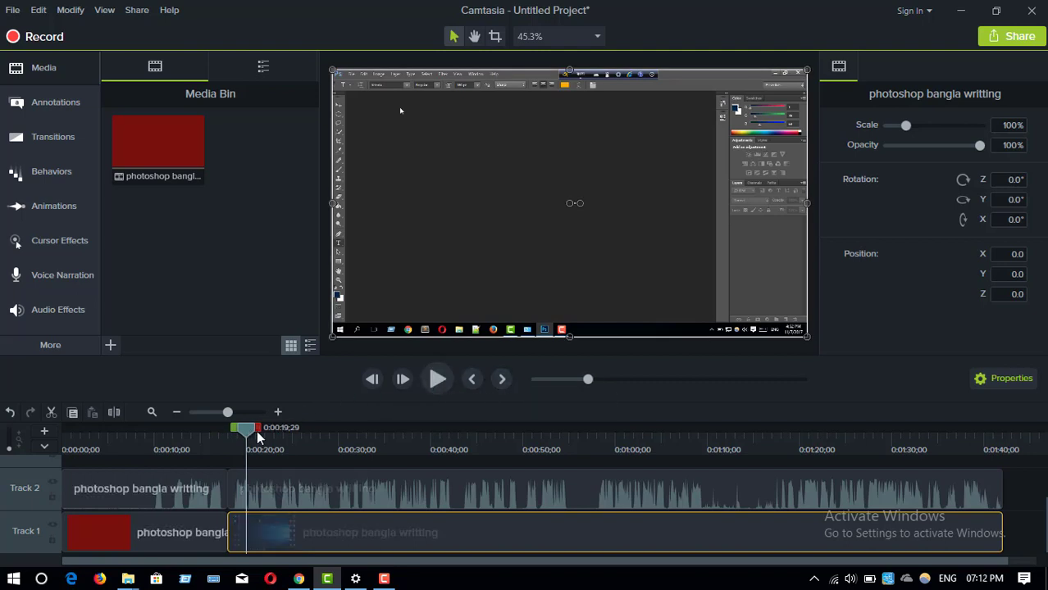
left_click_drag(256, 437, 179, 496)
Move the playhead to 0:00:49;29 and magnify the timeline to show the audio waveform around it in detail.
left_click(359, 439)
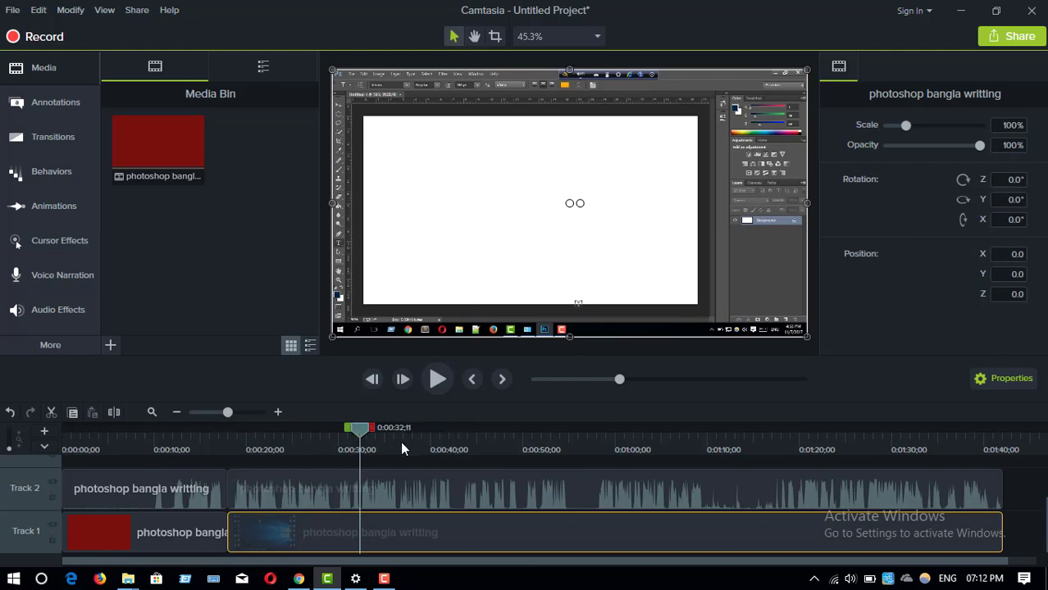
left_click_drag(402, 448, 583, 490)
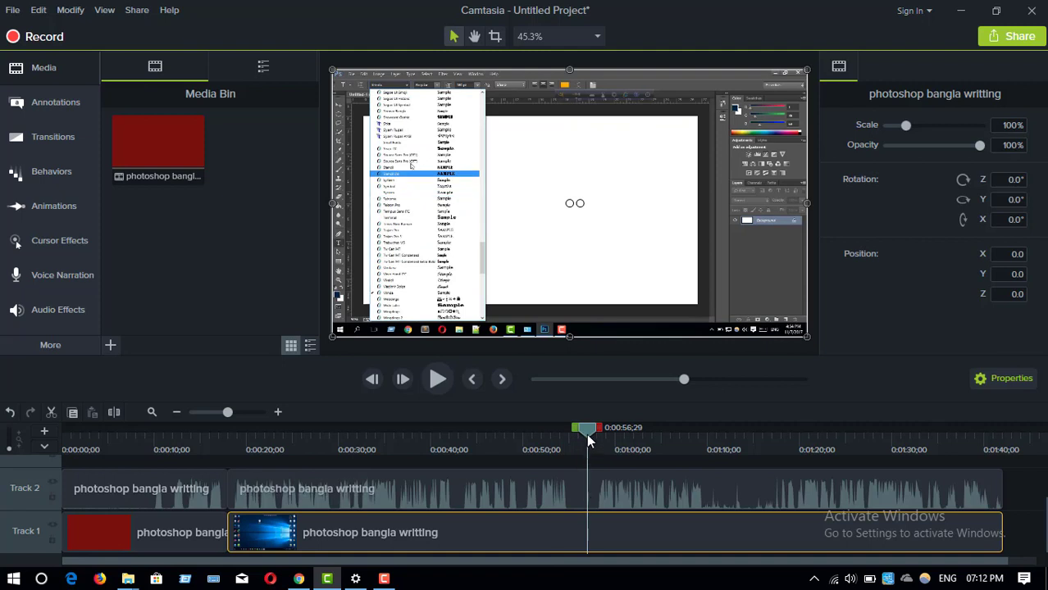
left_click_drag(587, 439, 560, 463)
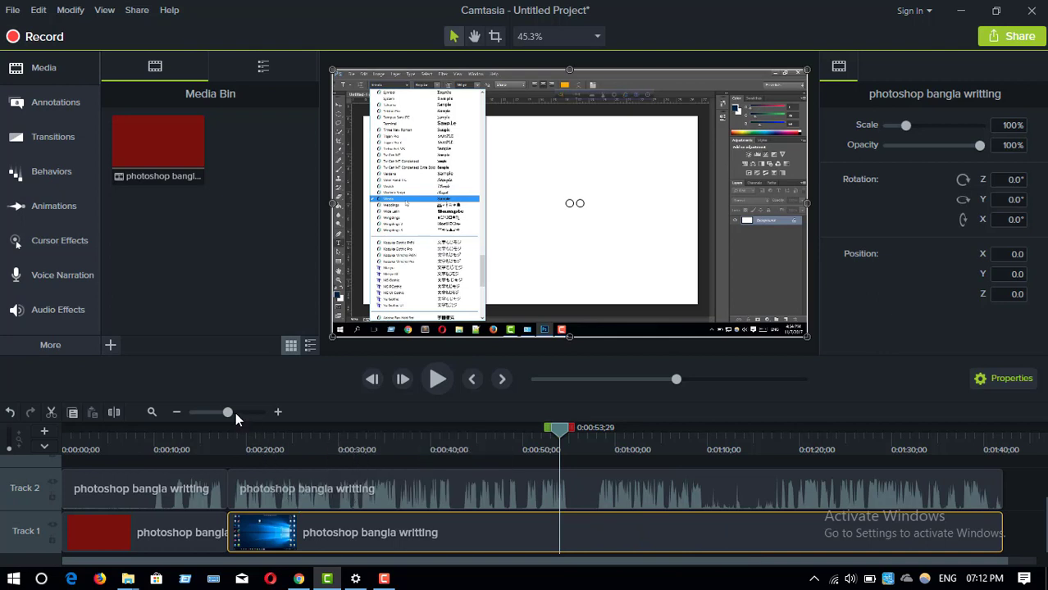
left_click_drag(230, 418, 239, 416)
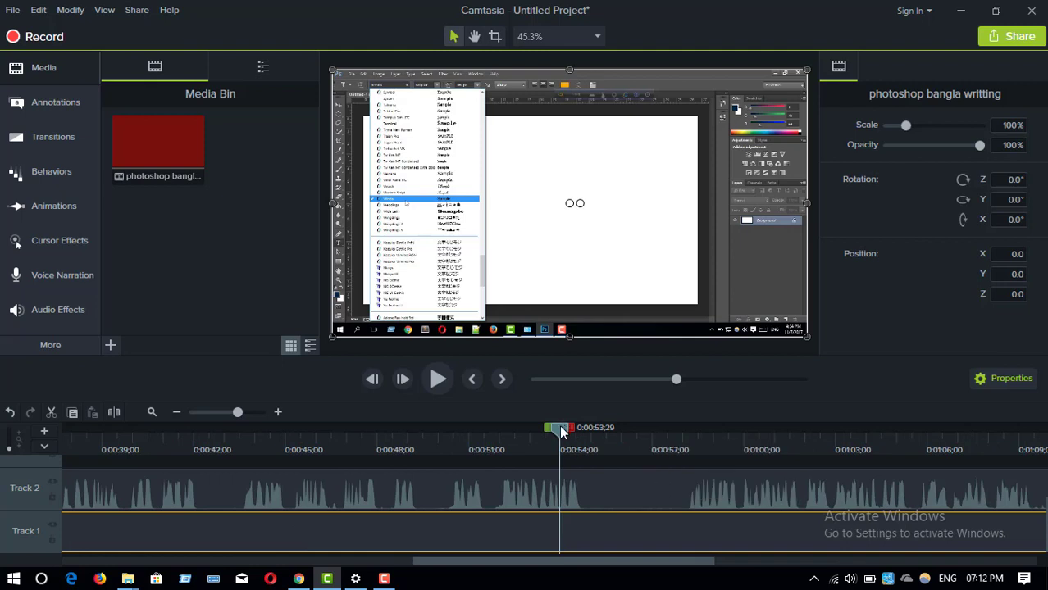
left_click_drag(563, 428, 457, 482)
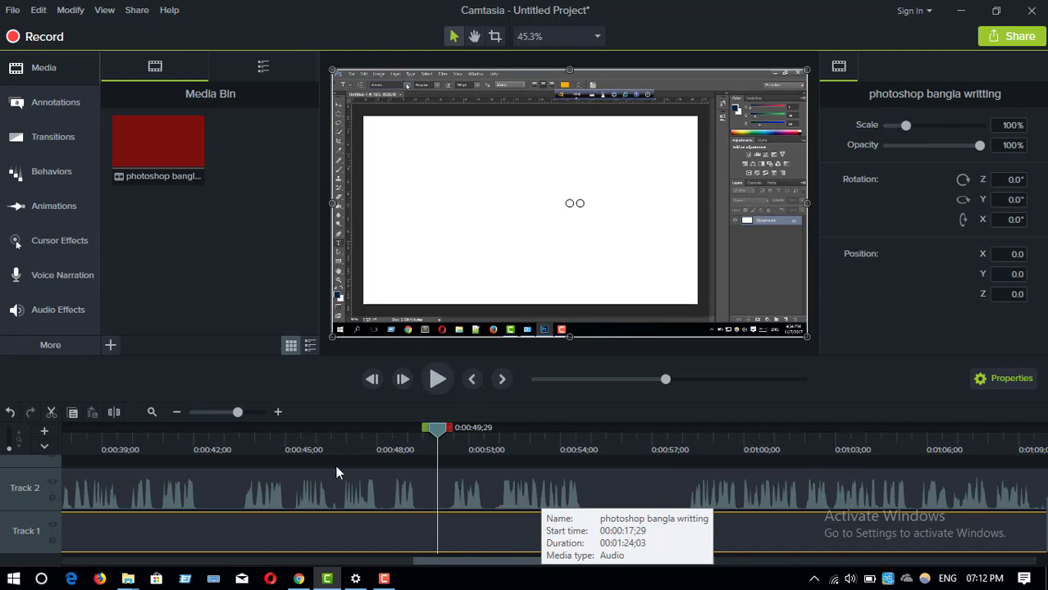
left_click(258, 417)
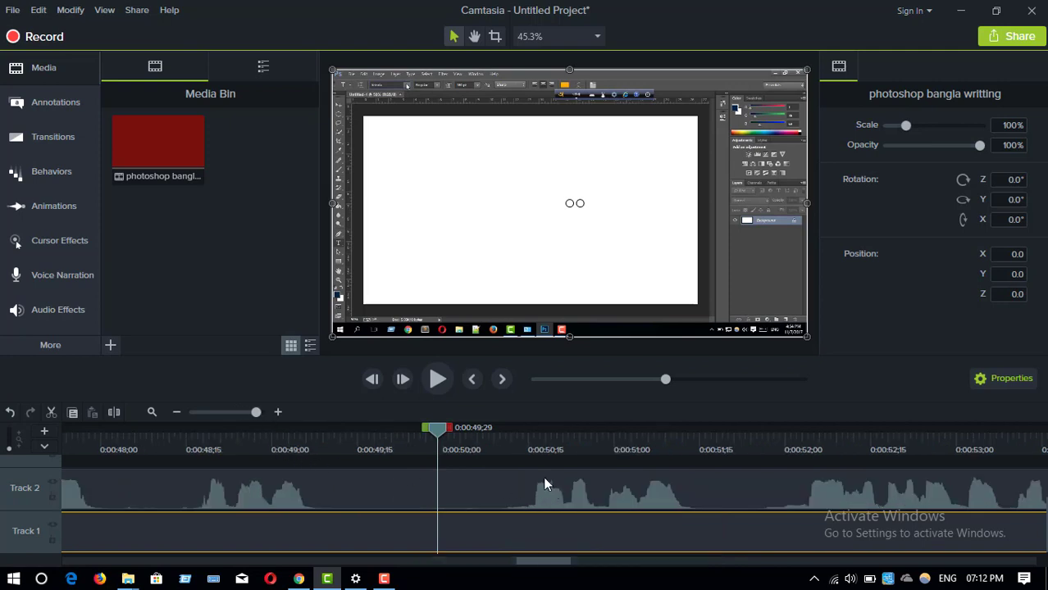
Reduce the timeline magnification until all clips fit in view and move the playhead to 0:00:51;13.
left_click_drag(434, 435, 388, 479)
left_click(229, 412)
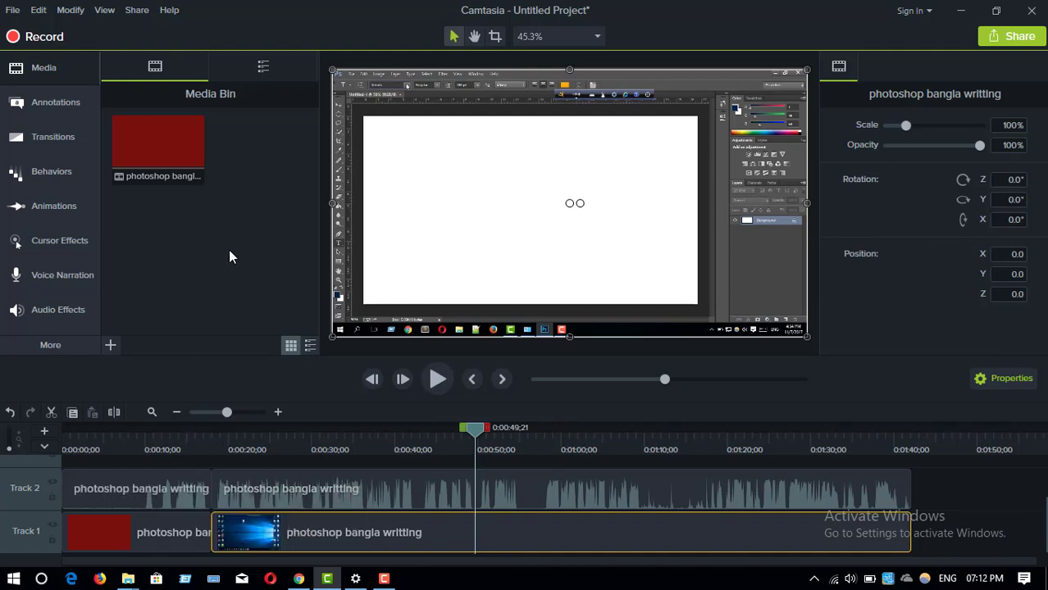
left_click_drag(502, 430, 489, 433)
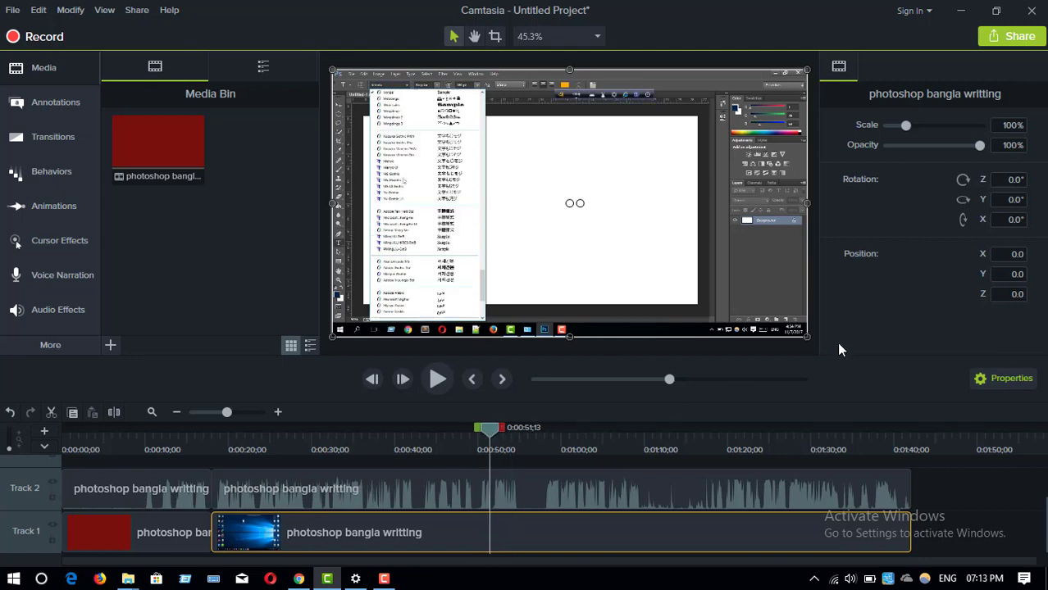
Start producing the project as a local file with the MP4 with Smart Player (up to 1080p) preset.
left_click(999, 37)
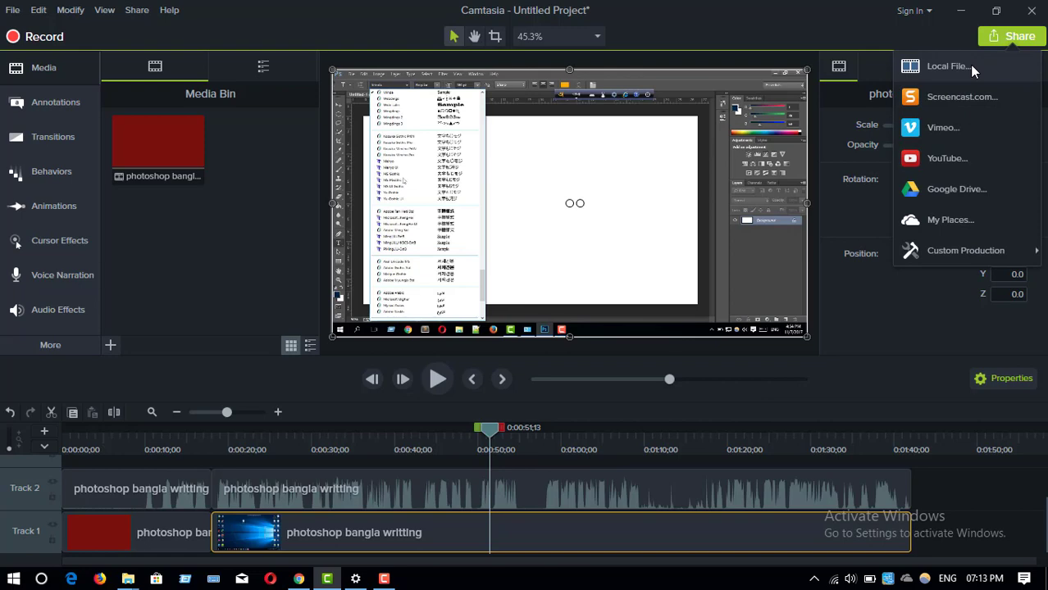
left_click(973, 71)
left_click(712, 192)
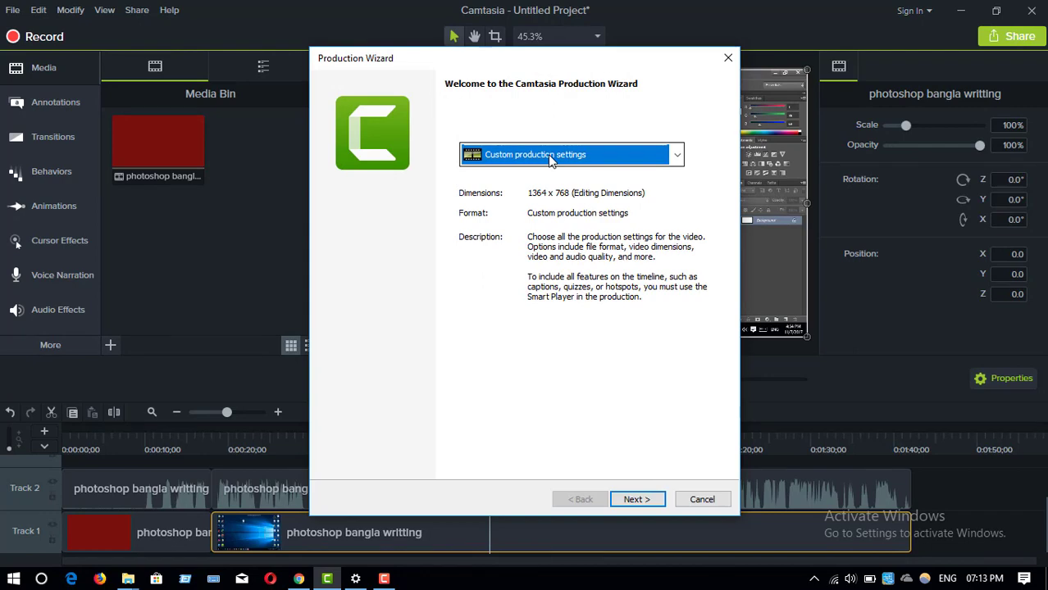
left_click(551, 160)
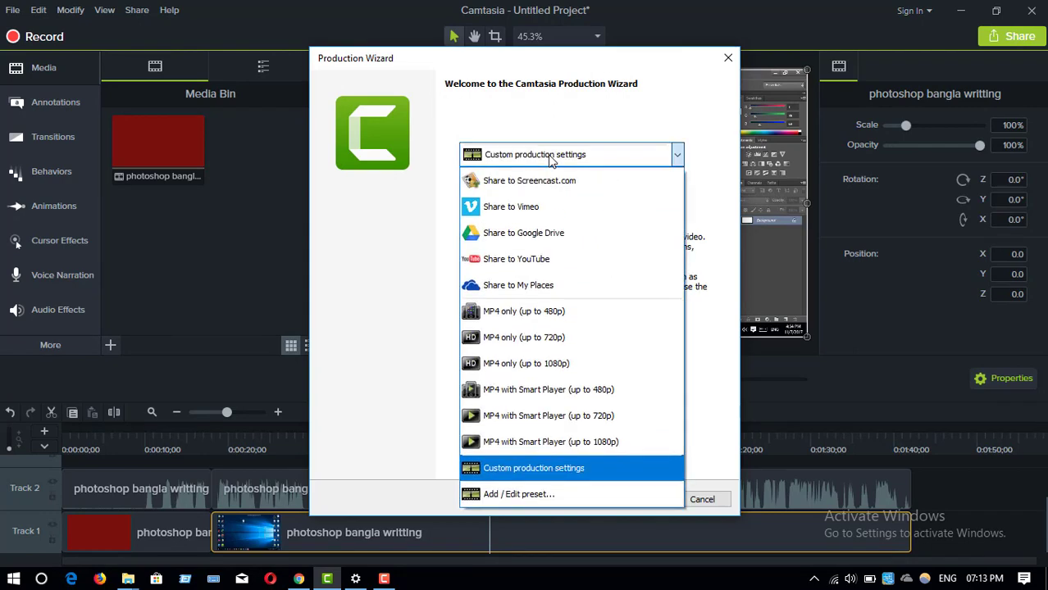
left_click(604, 444)
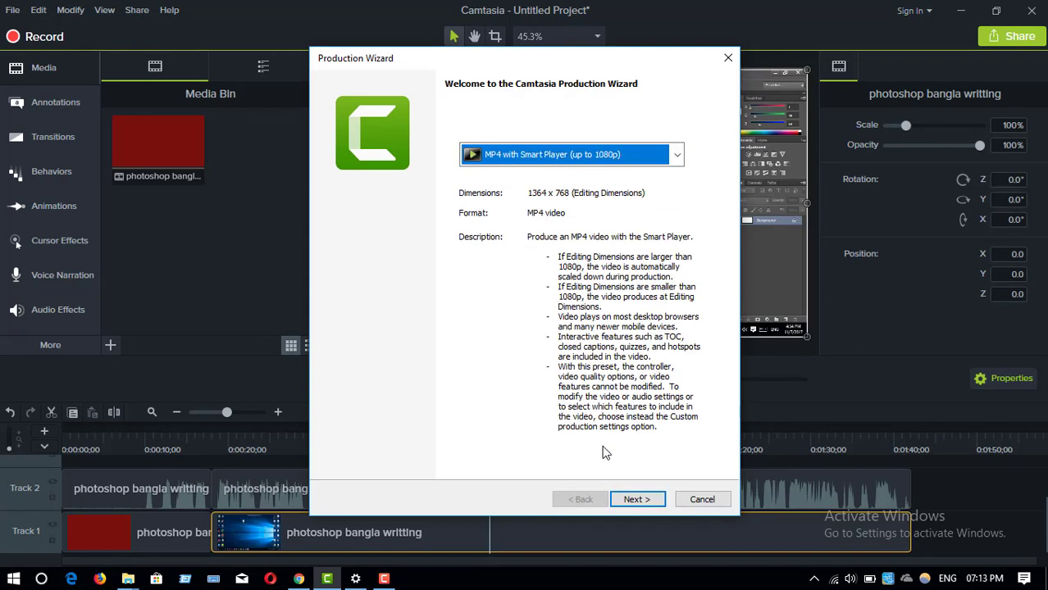
Name the production camtasia9 in the Camtasia Studio documents folder and start rendering the video.
left_click(637, 500)
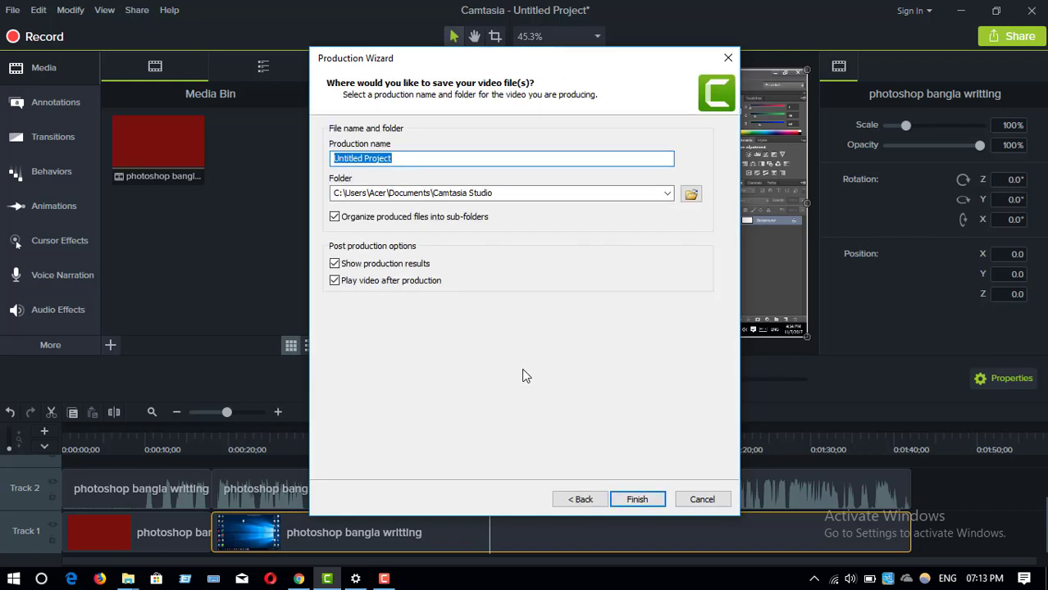
type("n")
left_click(640, 500)
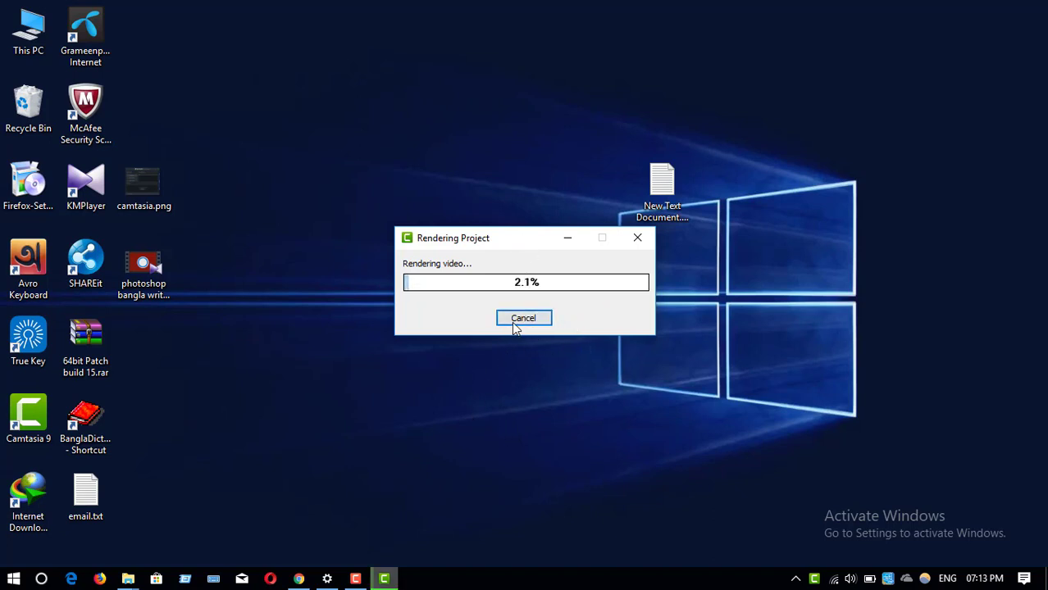
Cancel the video rendering and close the Production Wizard.
left_click(519, 321)
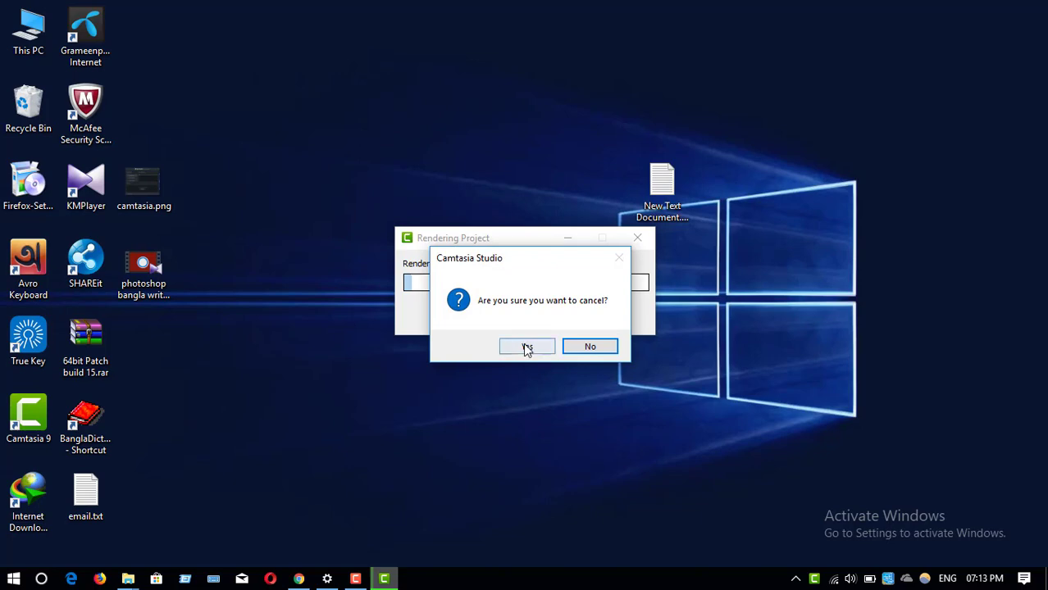
left_click(525, 345)
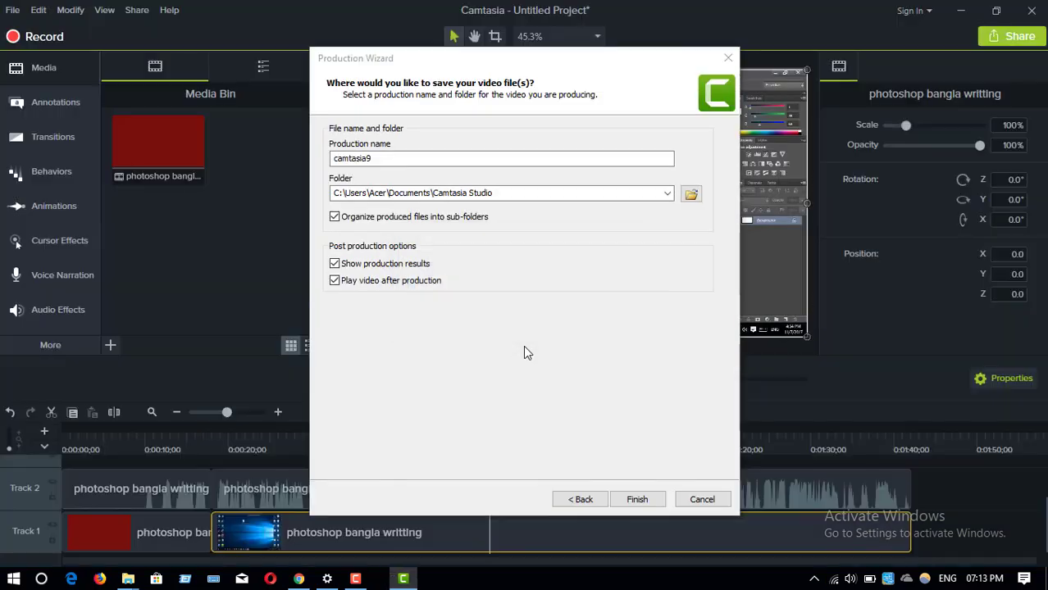
left_click(732, 65)
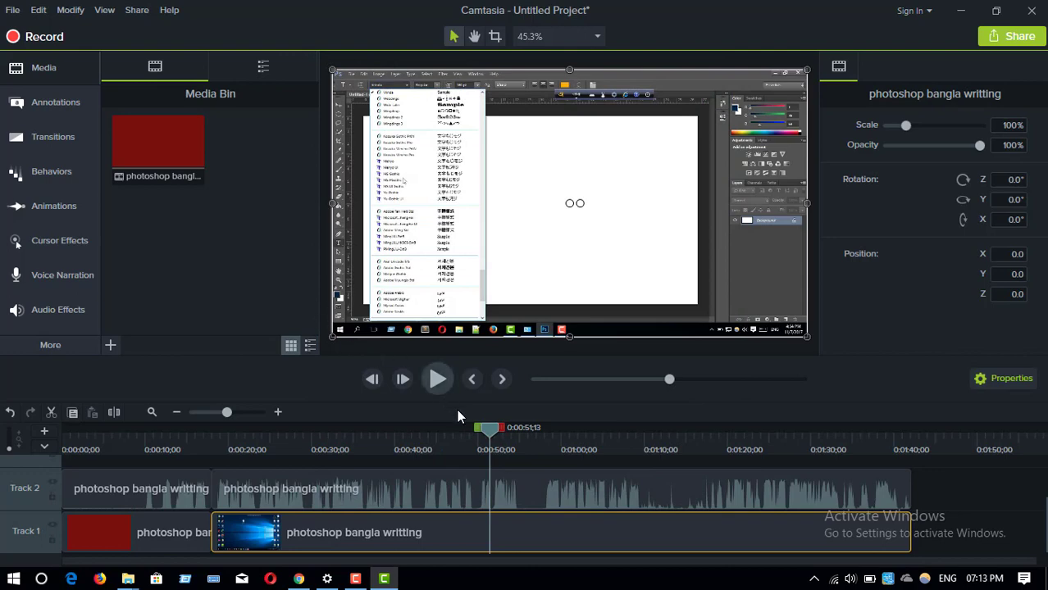
Return the playhead to the start of the timeline at 0:00:00;00.
left_click_drag(490, 427, 168, 427)
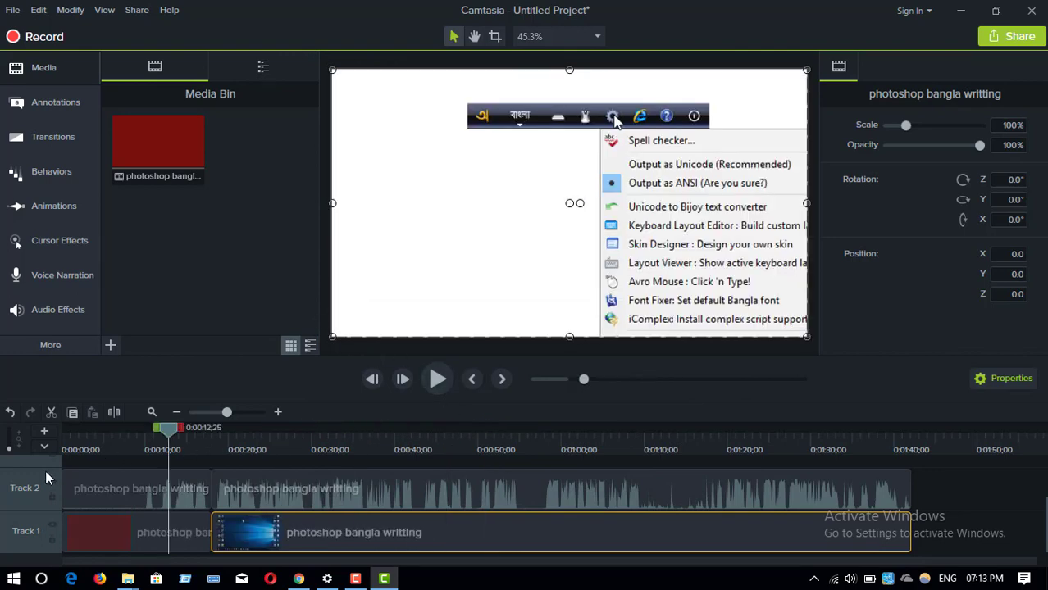
key("ctrl+Home")
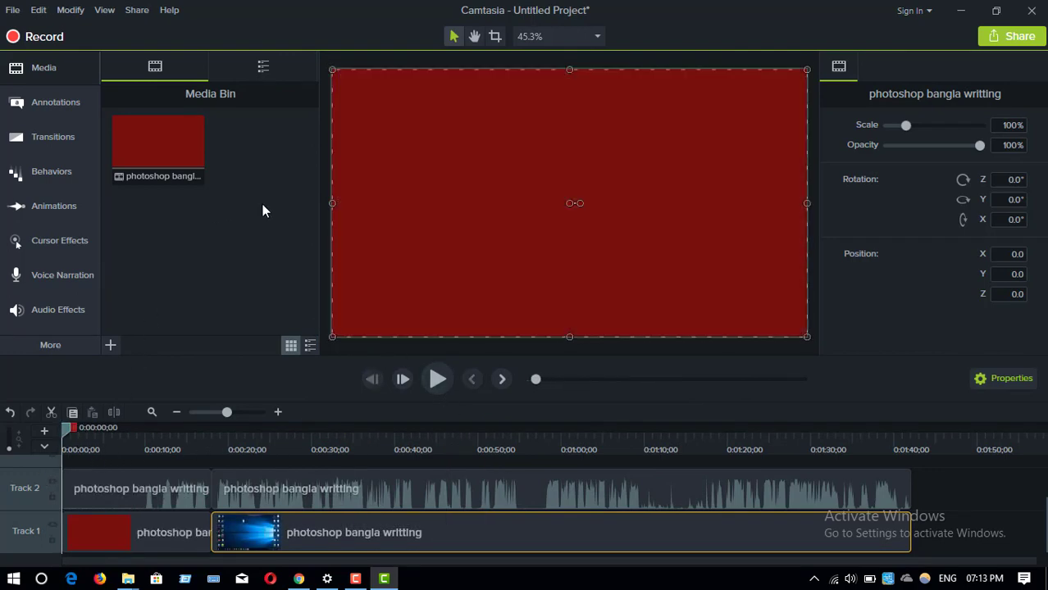